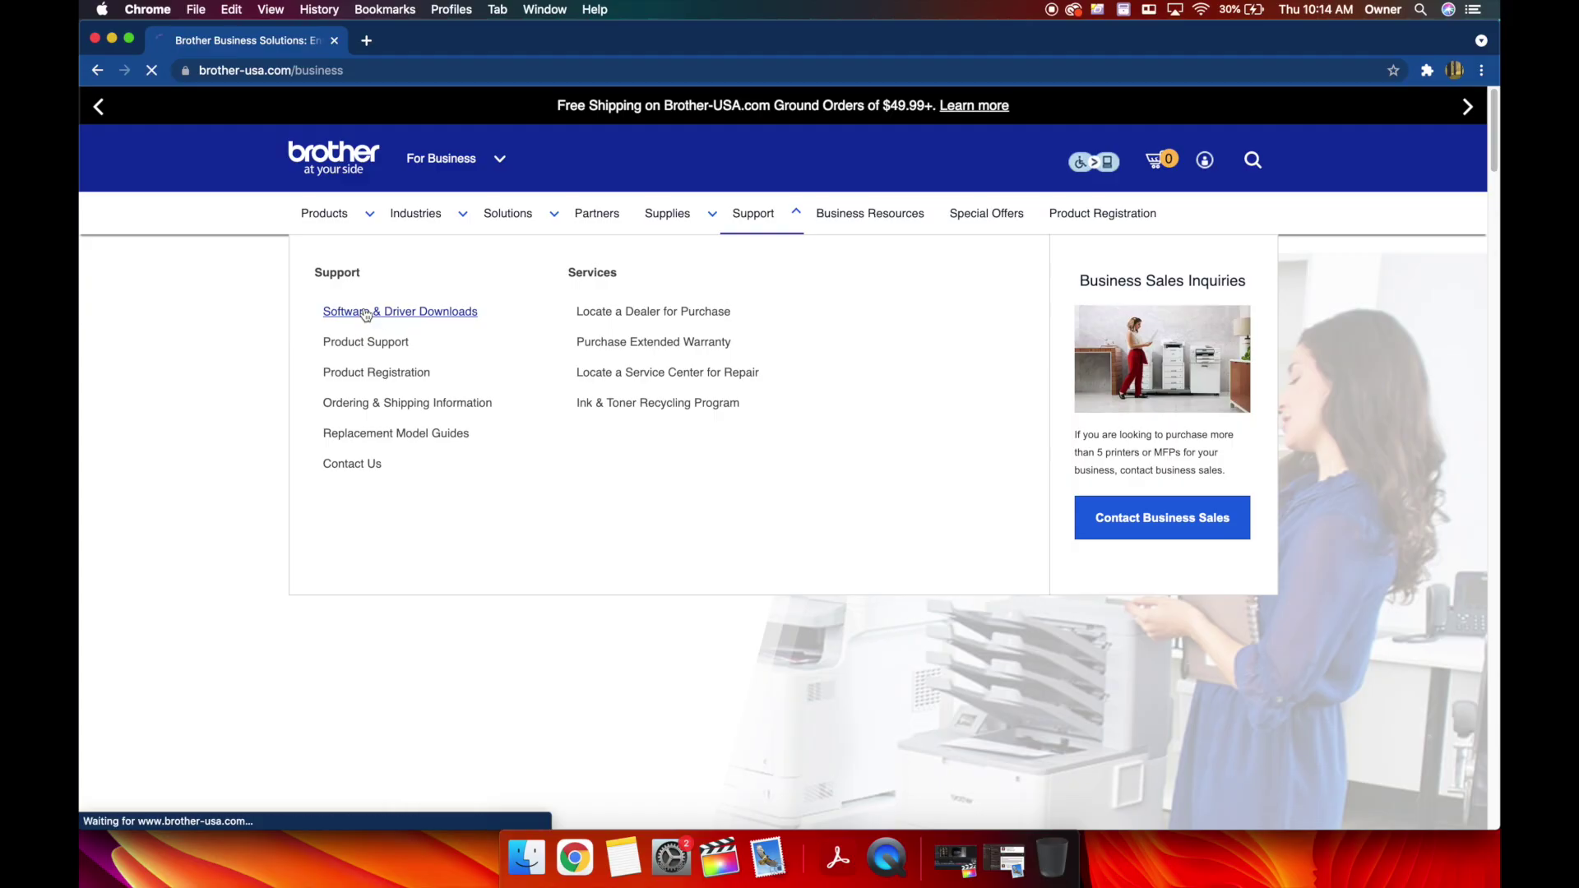
Search the support site for model ql810w and open the QL-810W downloads page.
{"action": "scroll", "coordinate": [802, 469], "scroll_direction": "down", "scroll_amount": 10}
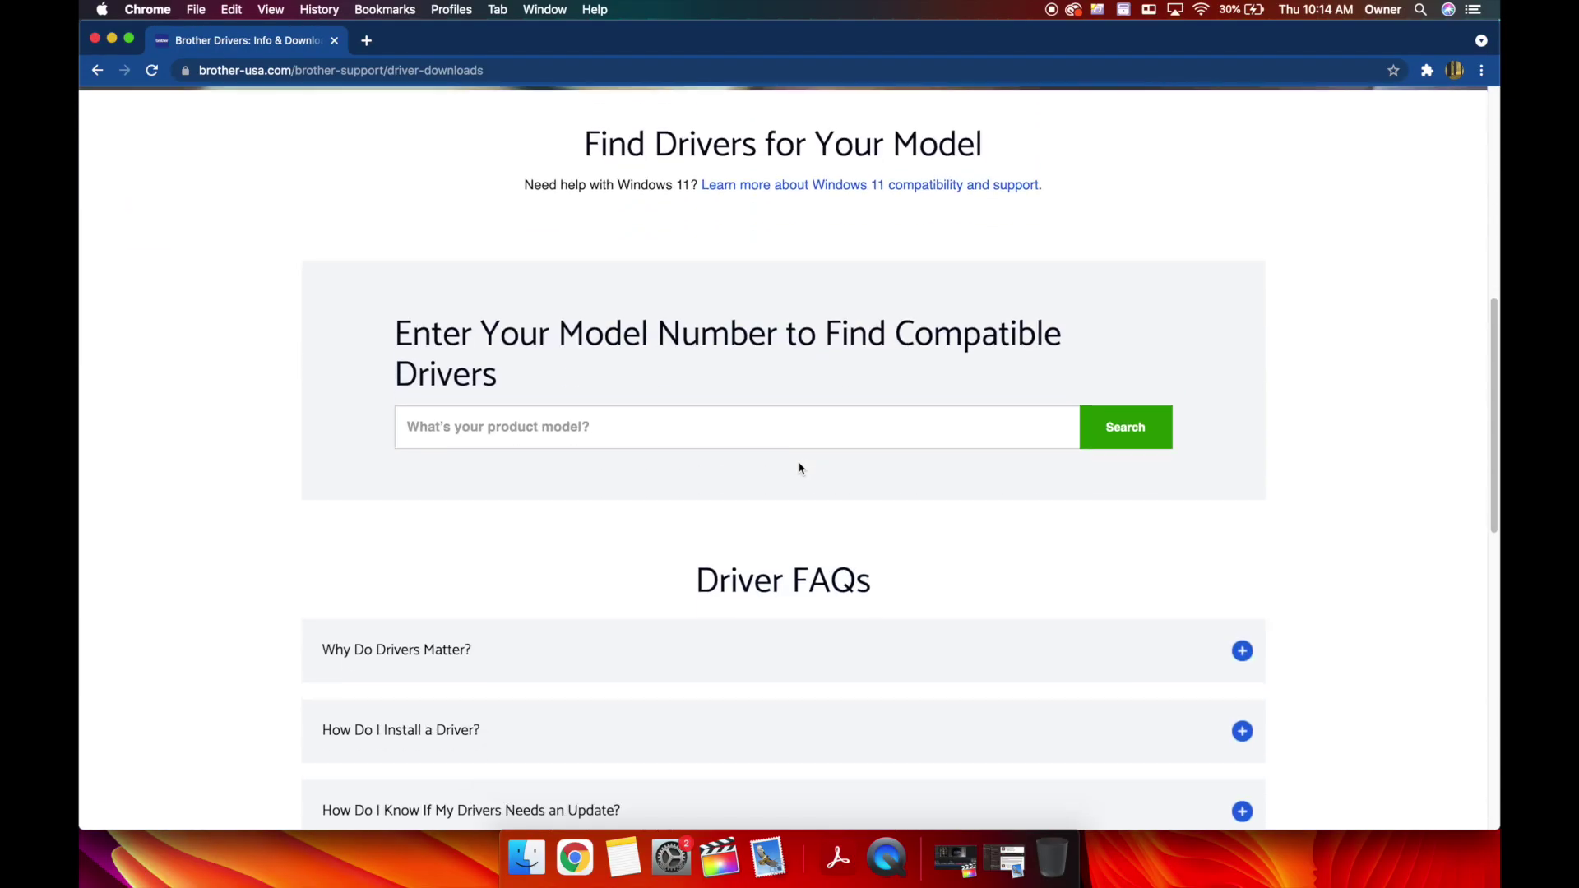
{"action": "left_click", "coordinate": [595, 428]}
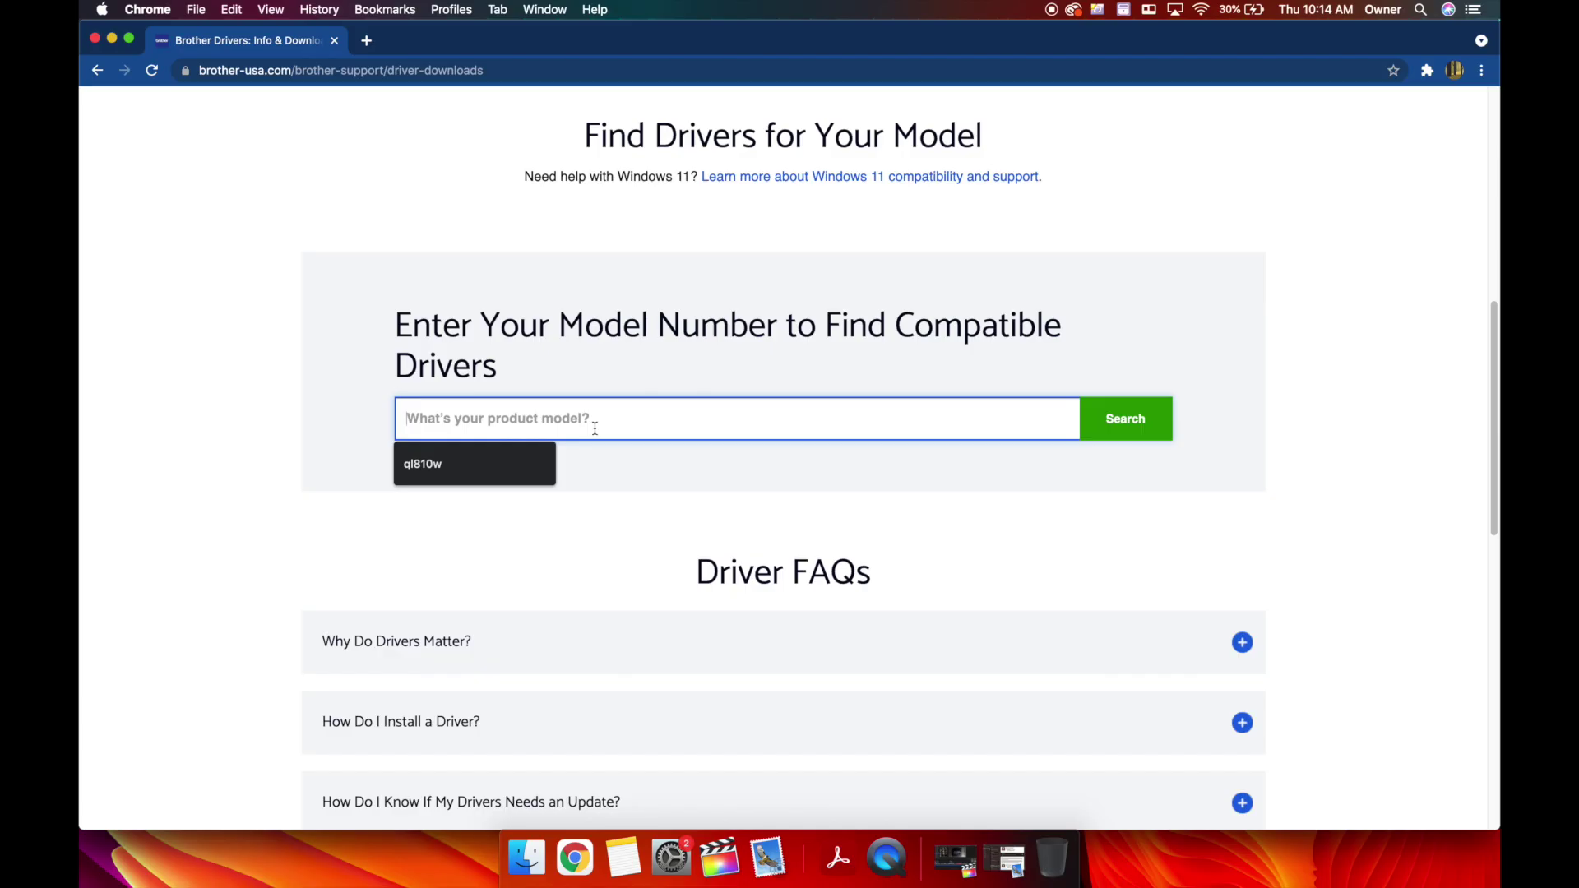
{"action": "type", "text": "ql810w"}
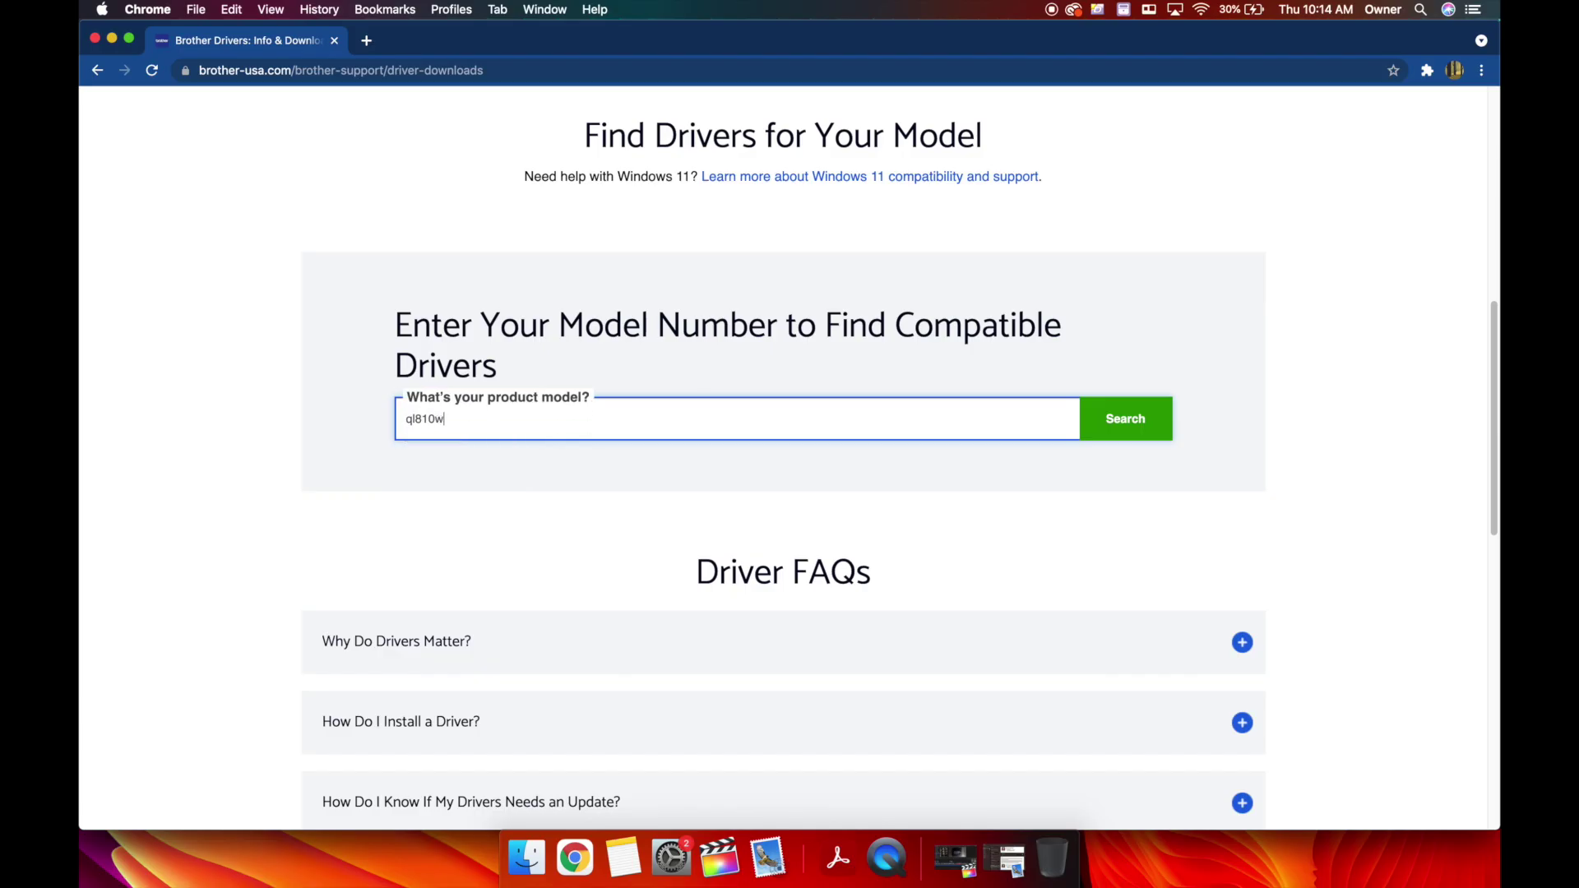
{"action": "key", "text": "Return"}
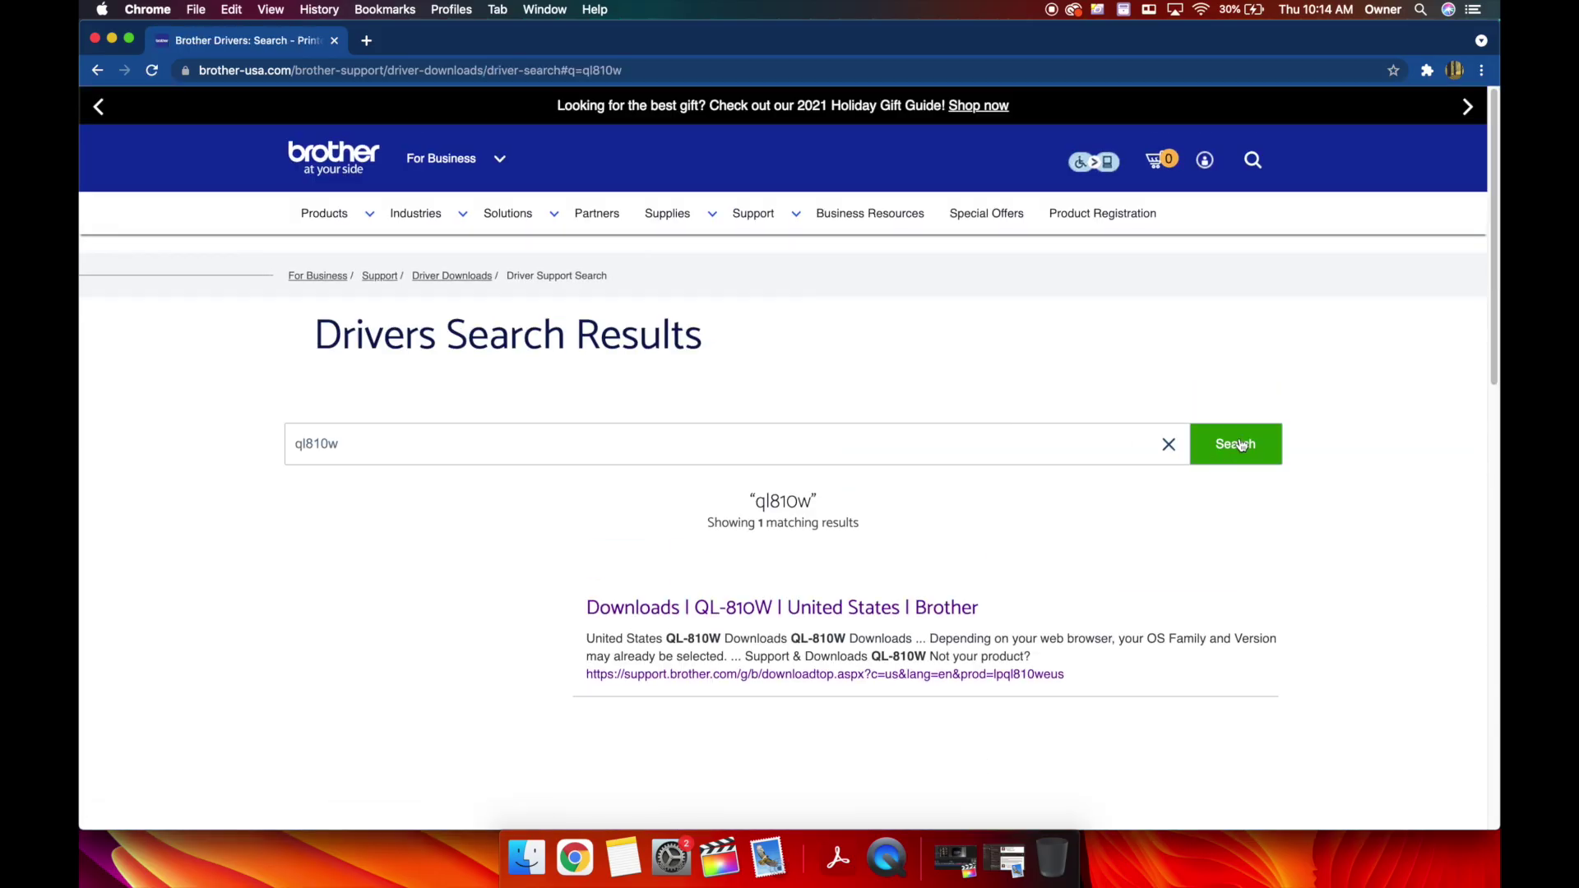
{"action": "scroll", "coordinate": [782, 363], "scroll_direction": "down", "scroll_amount": 3}
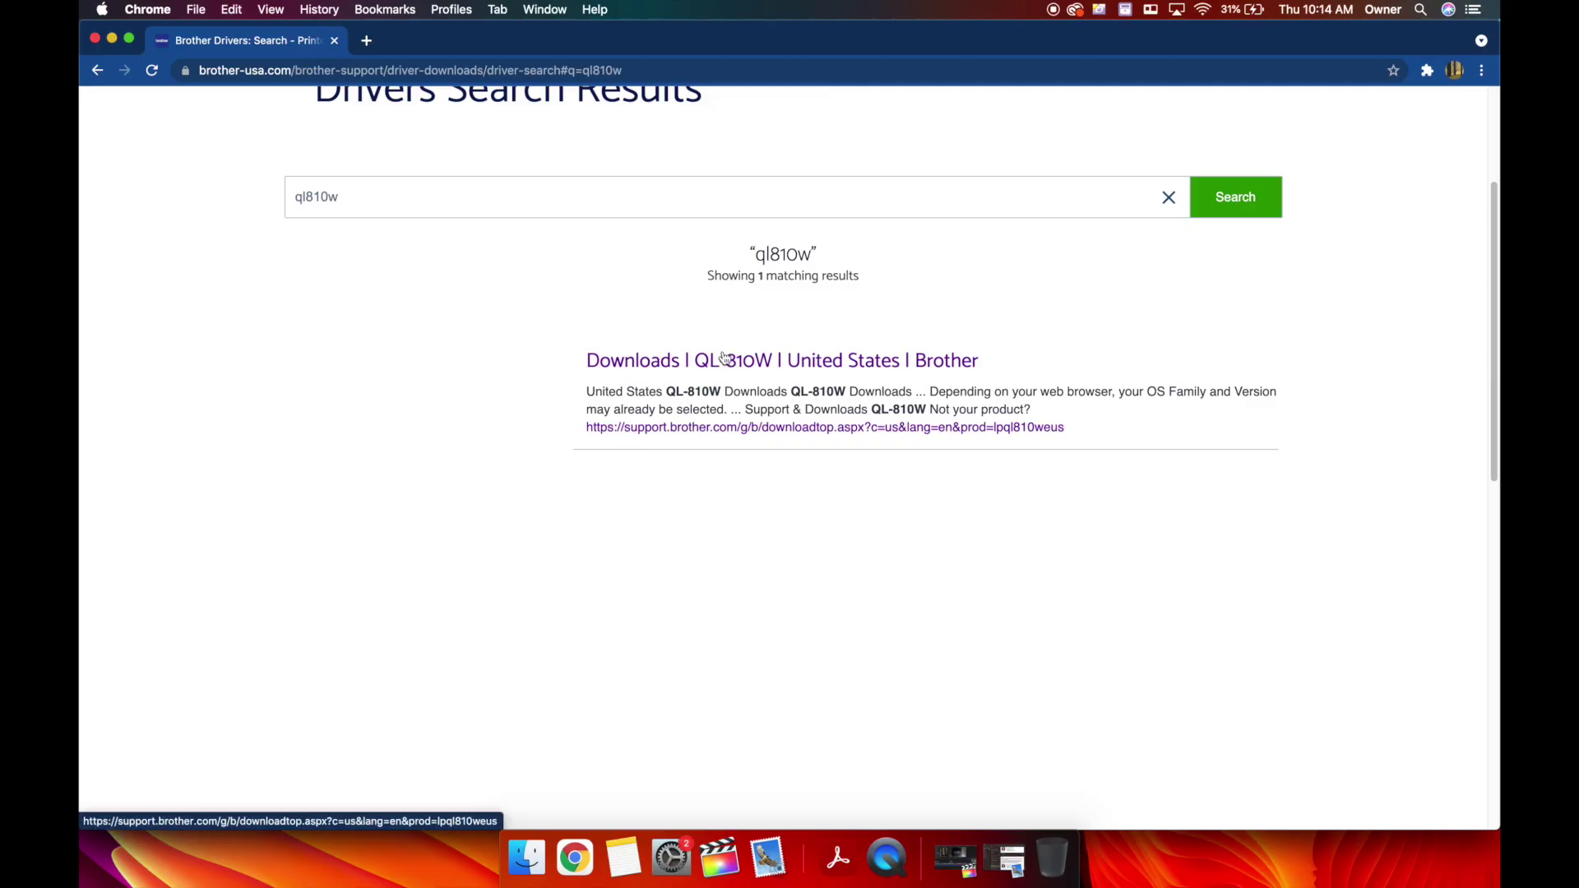
{"action": "left_click", "coordinate": [765, 371]}
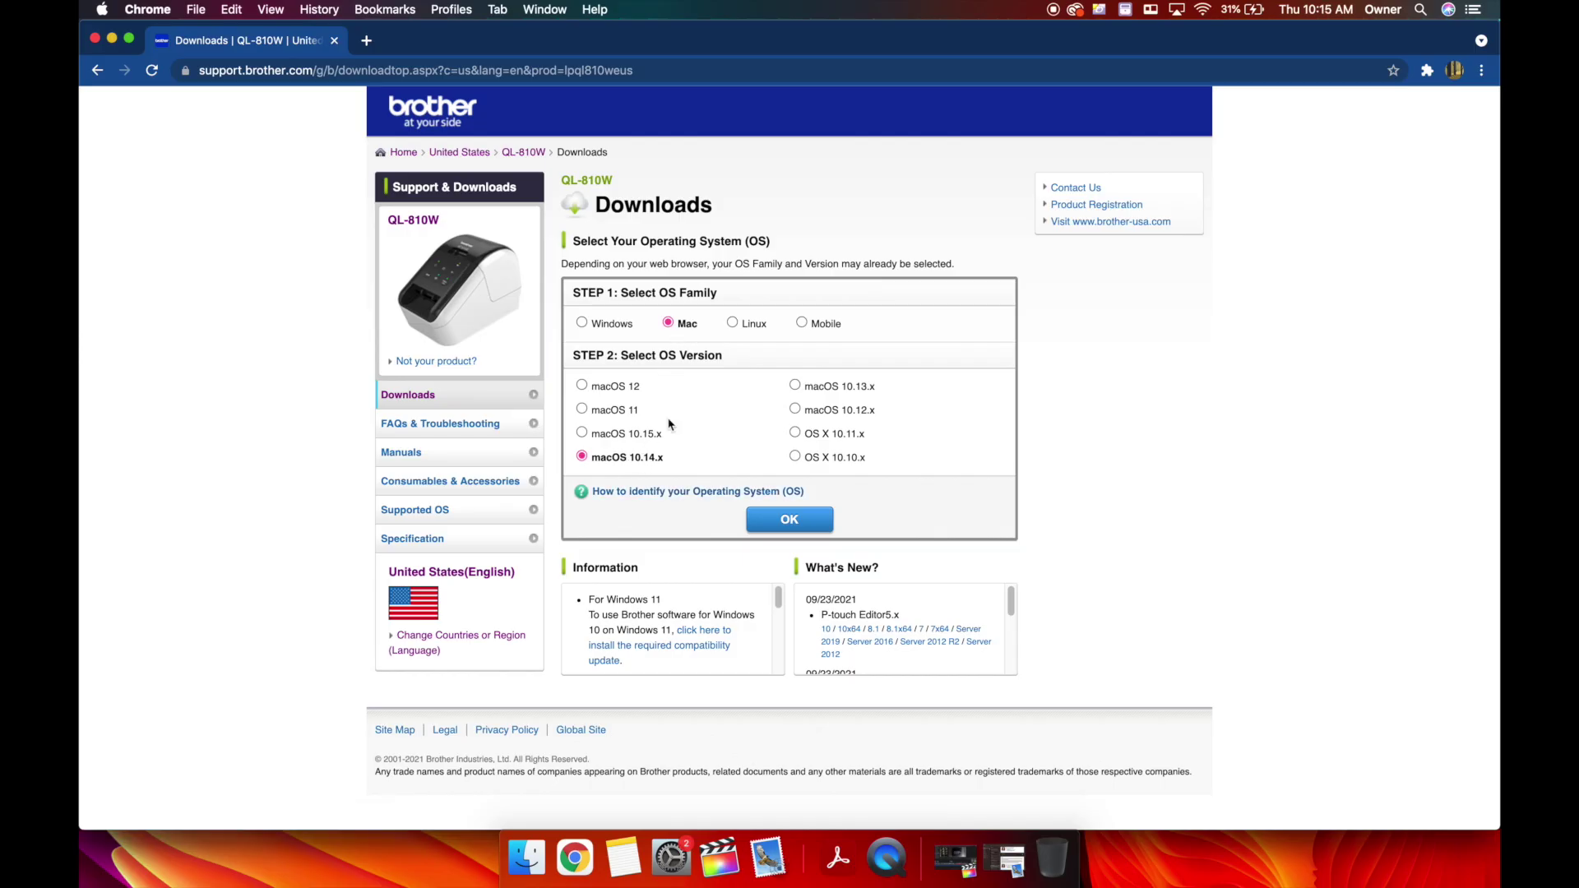
Choose macOS 10.14.x, accept the EULA, and download and open the Full Software Package.
{"action": "left_click", "coordinate": [787, 523]}
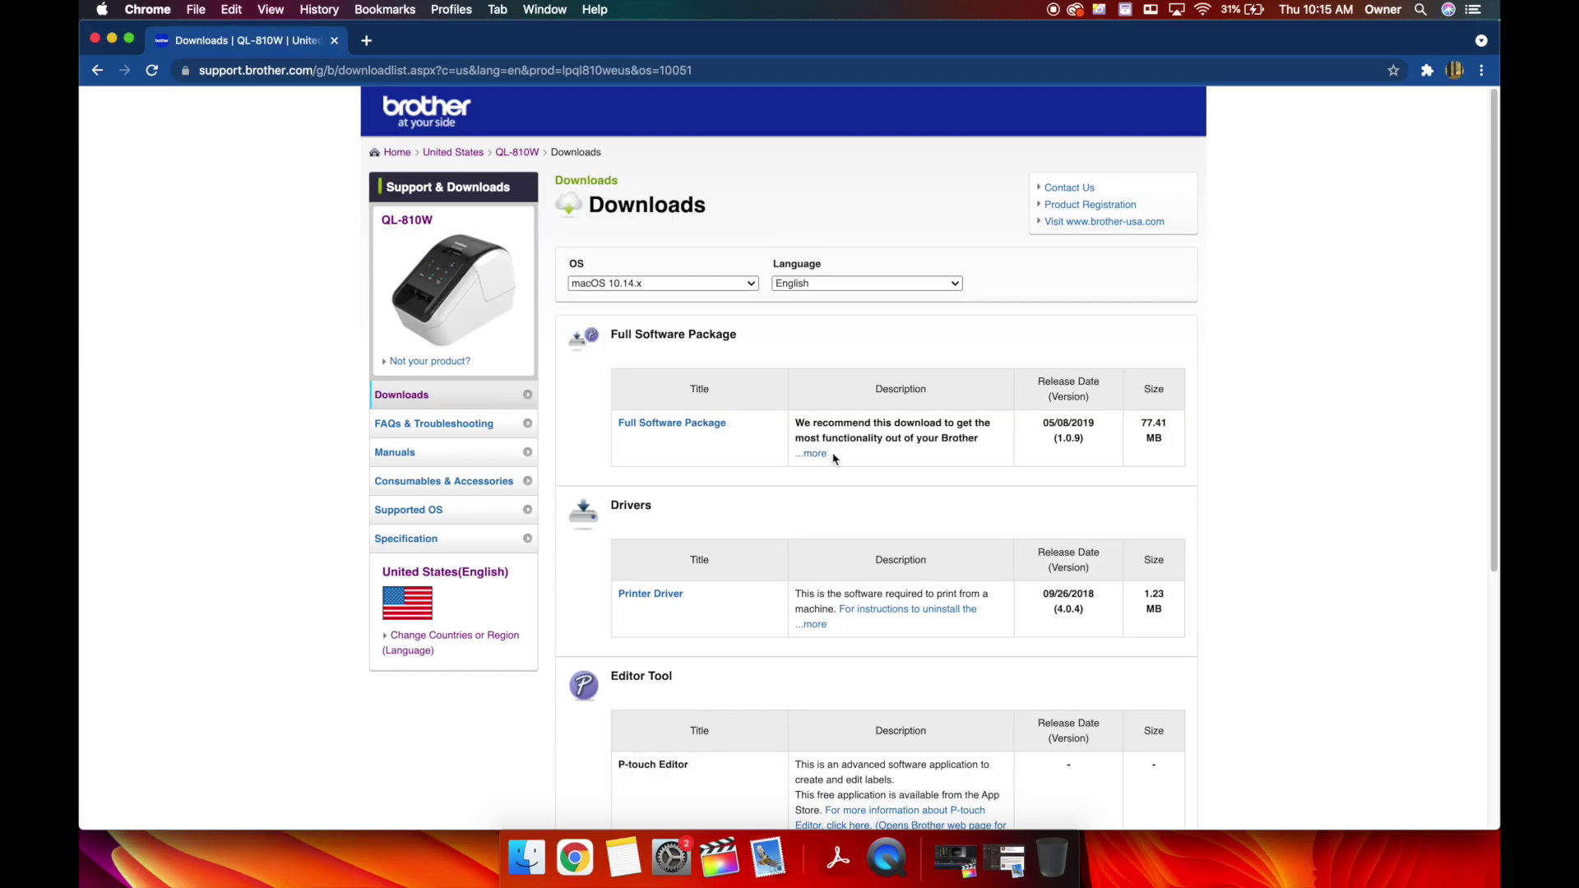
{"action": "left_click", "coordinate": [642, 424]}
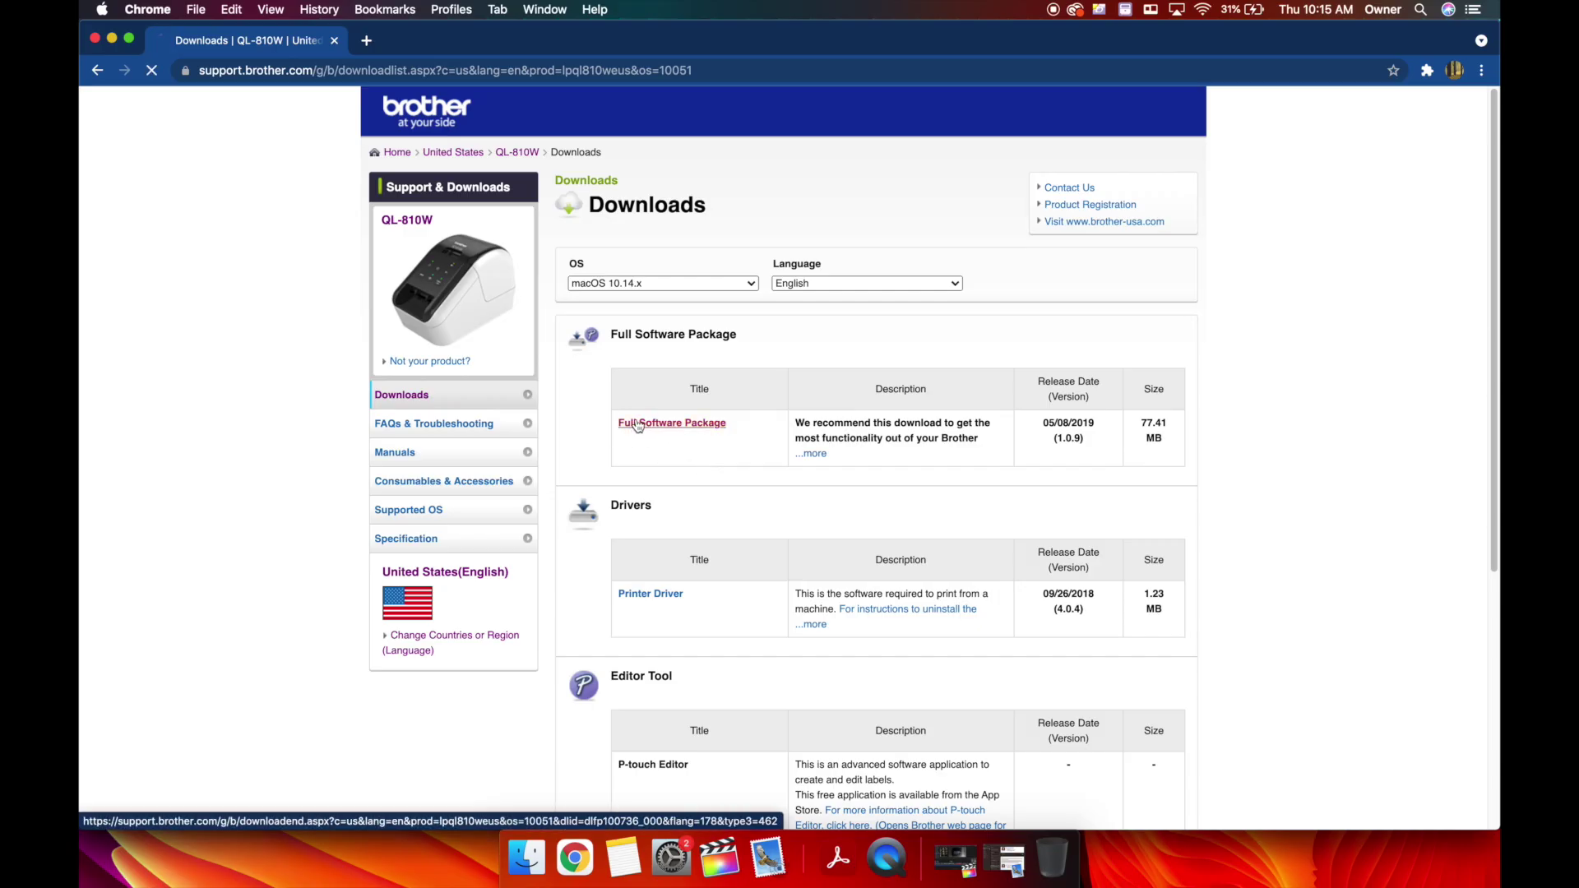
{"action": "left_click", "coordinate": [787, 712]}
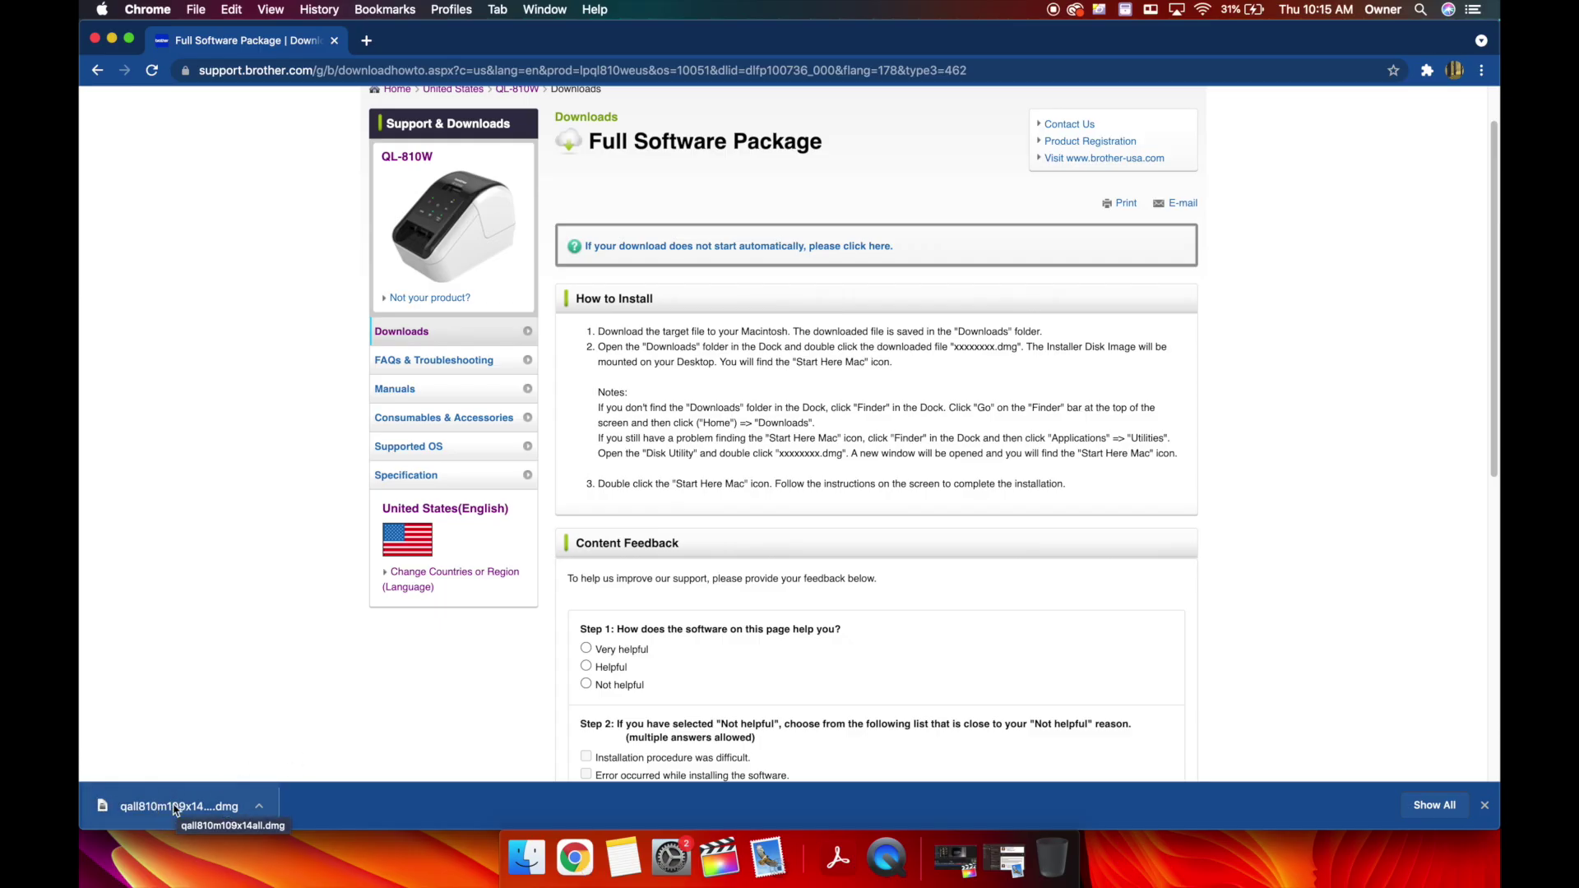
{"action": "left_click", "coordinate": [175, 810]}
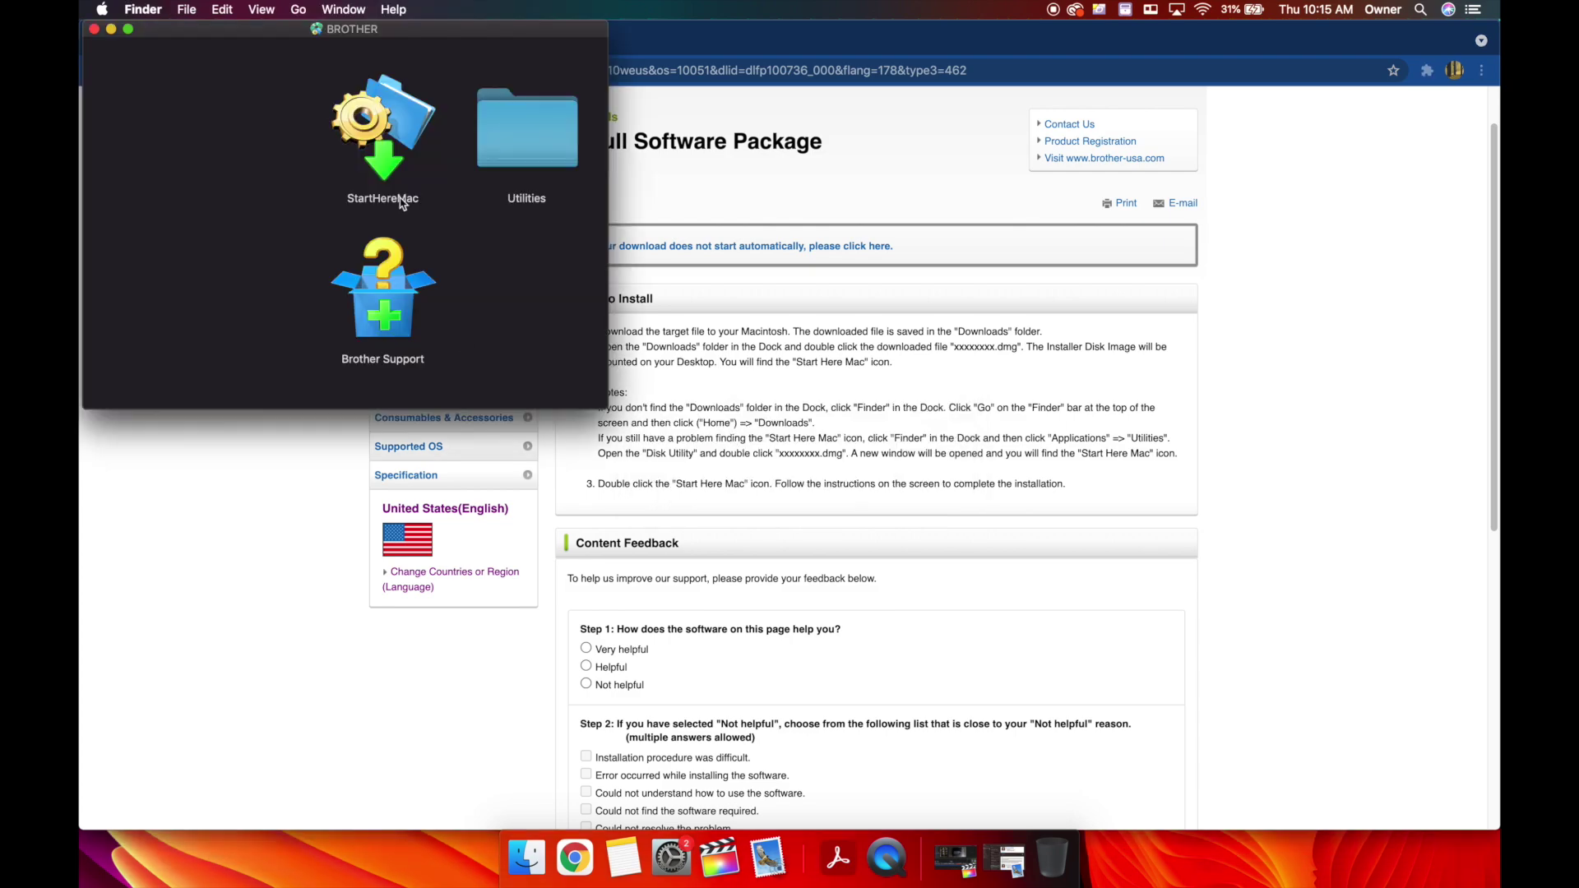
Launch StartHereMac from the disk image and allow it through the security warning.
{"action": "double_click", "coordinate": [386, 132]}
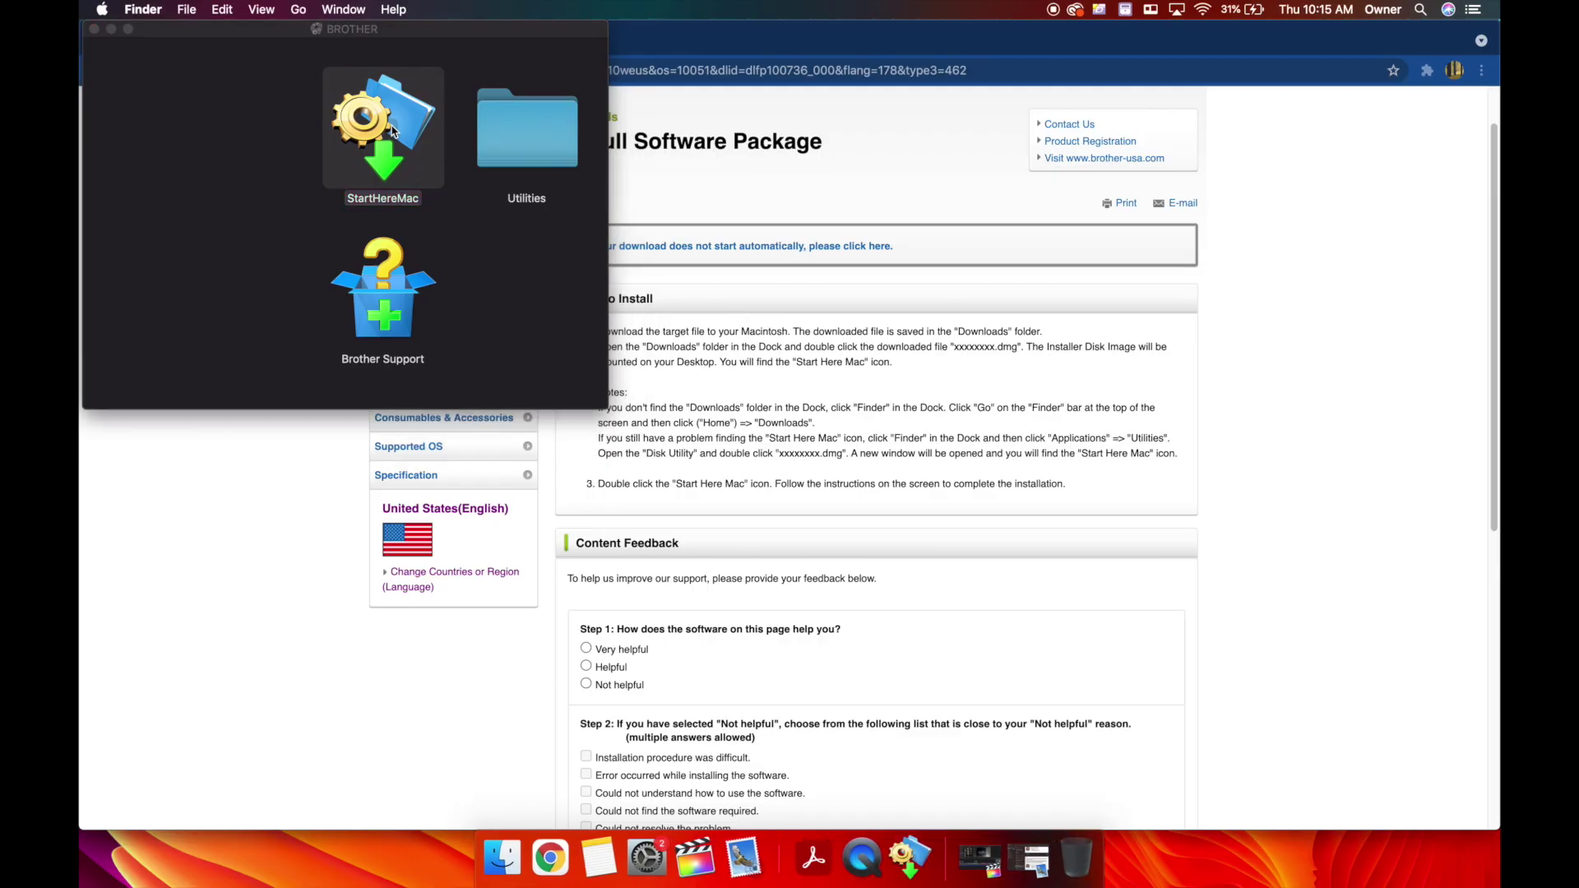
{"action": "left_click", "coordinate": [955, 328]}
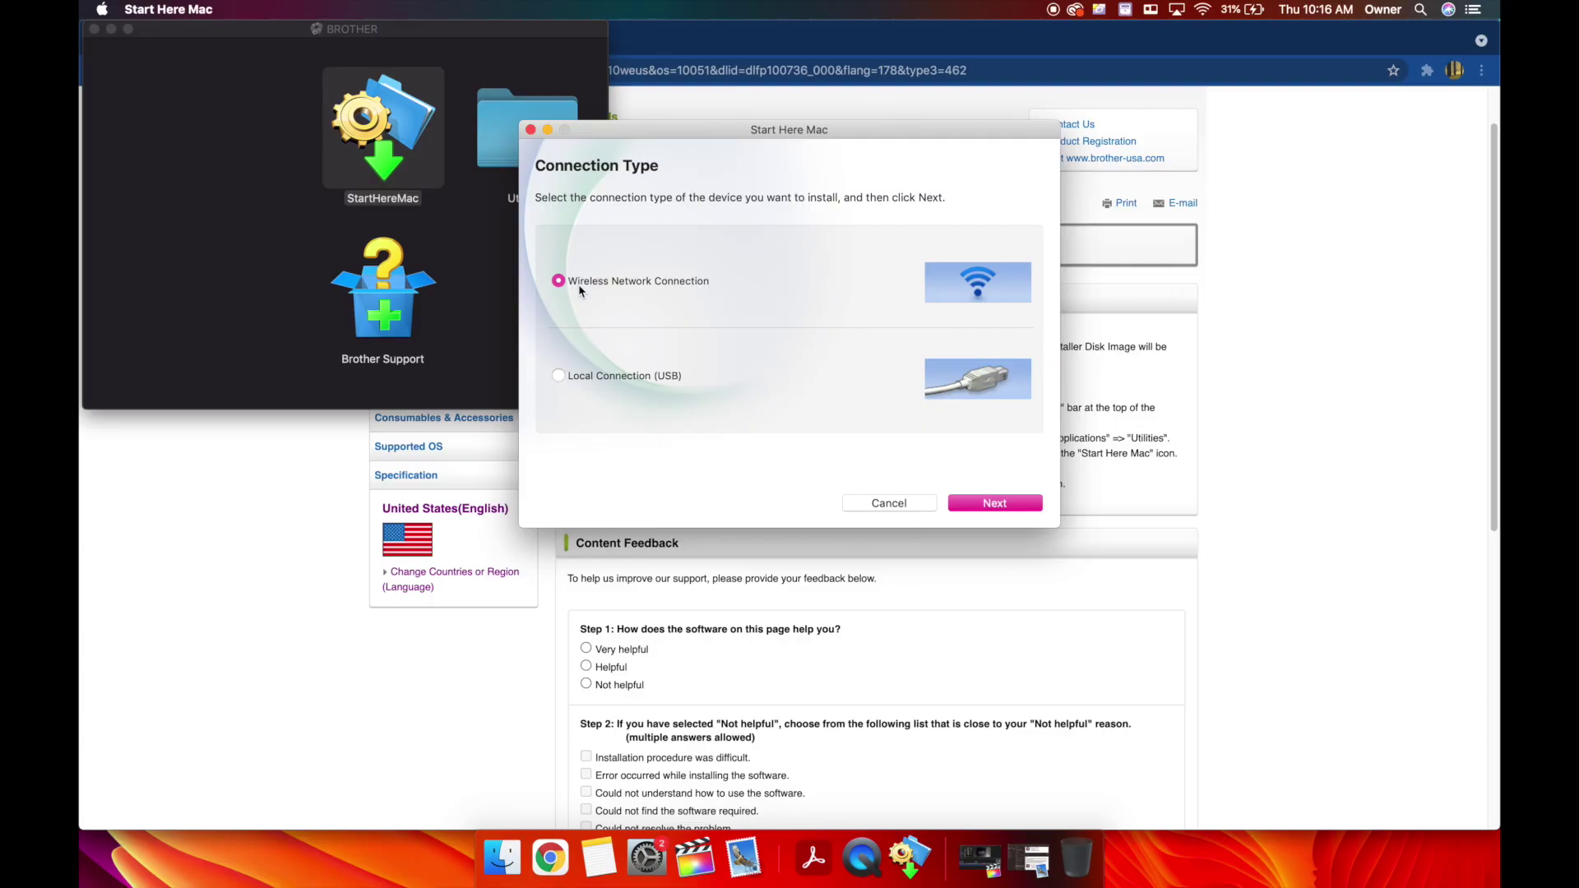
Choose Wireless Network Connection with the USB cable method and confirm the security information.
{"action": "left_click", "coordinate": [978, 499]}
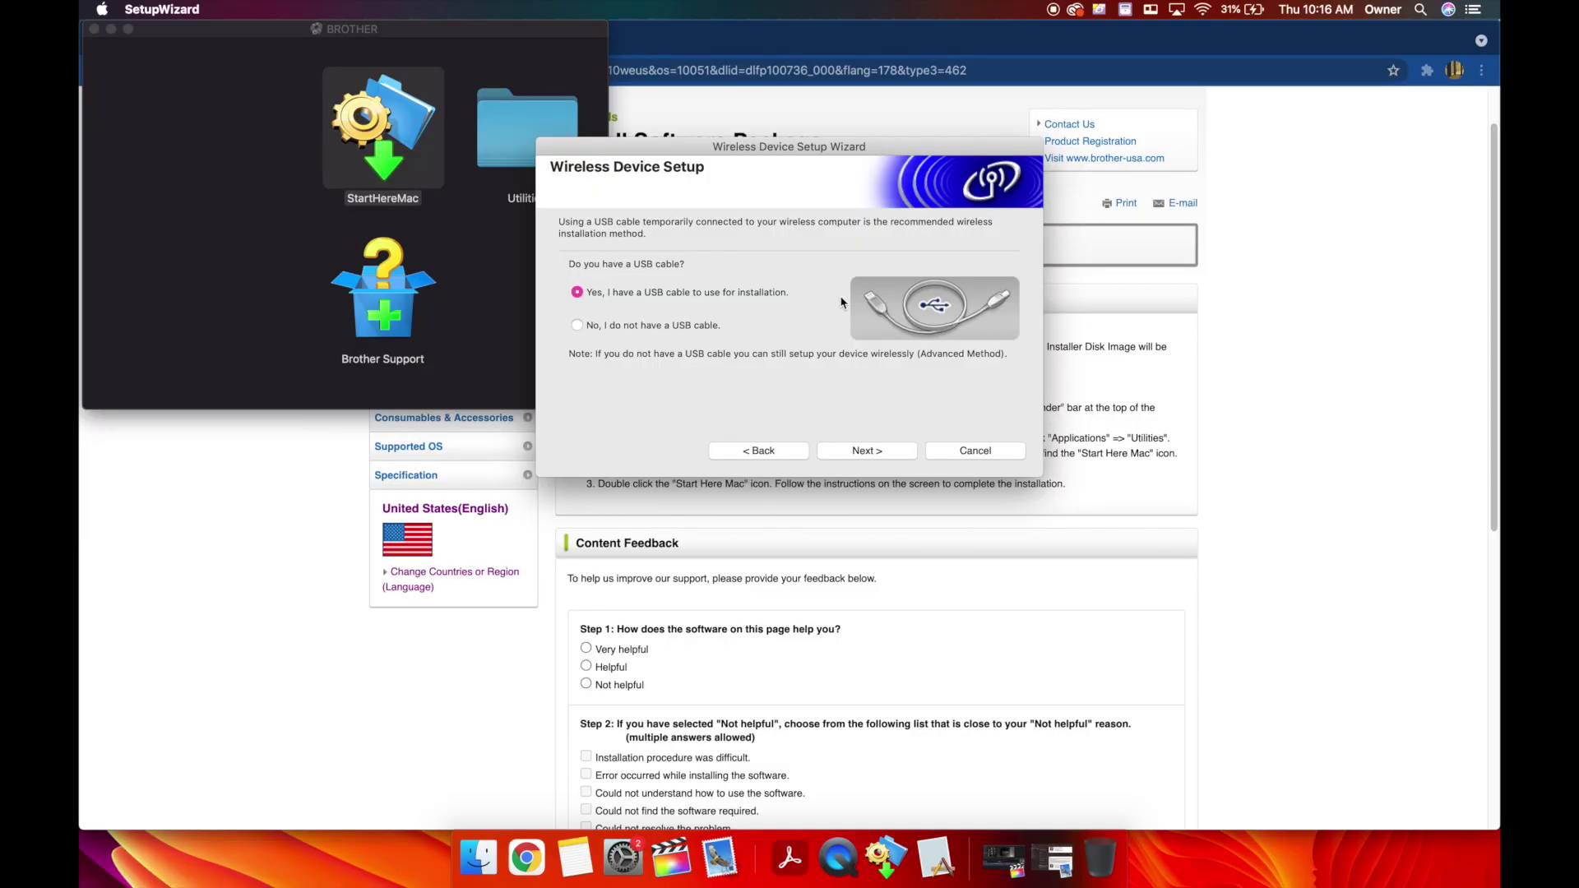
{"action": "left_click", "coordinate": [856, 451]}
{"action": "left_click", "coordinate": [602, 380]}
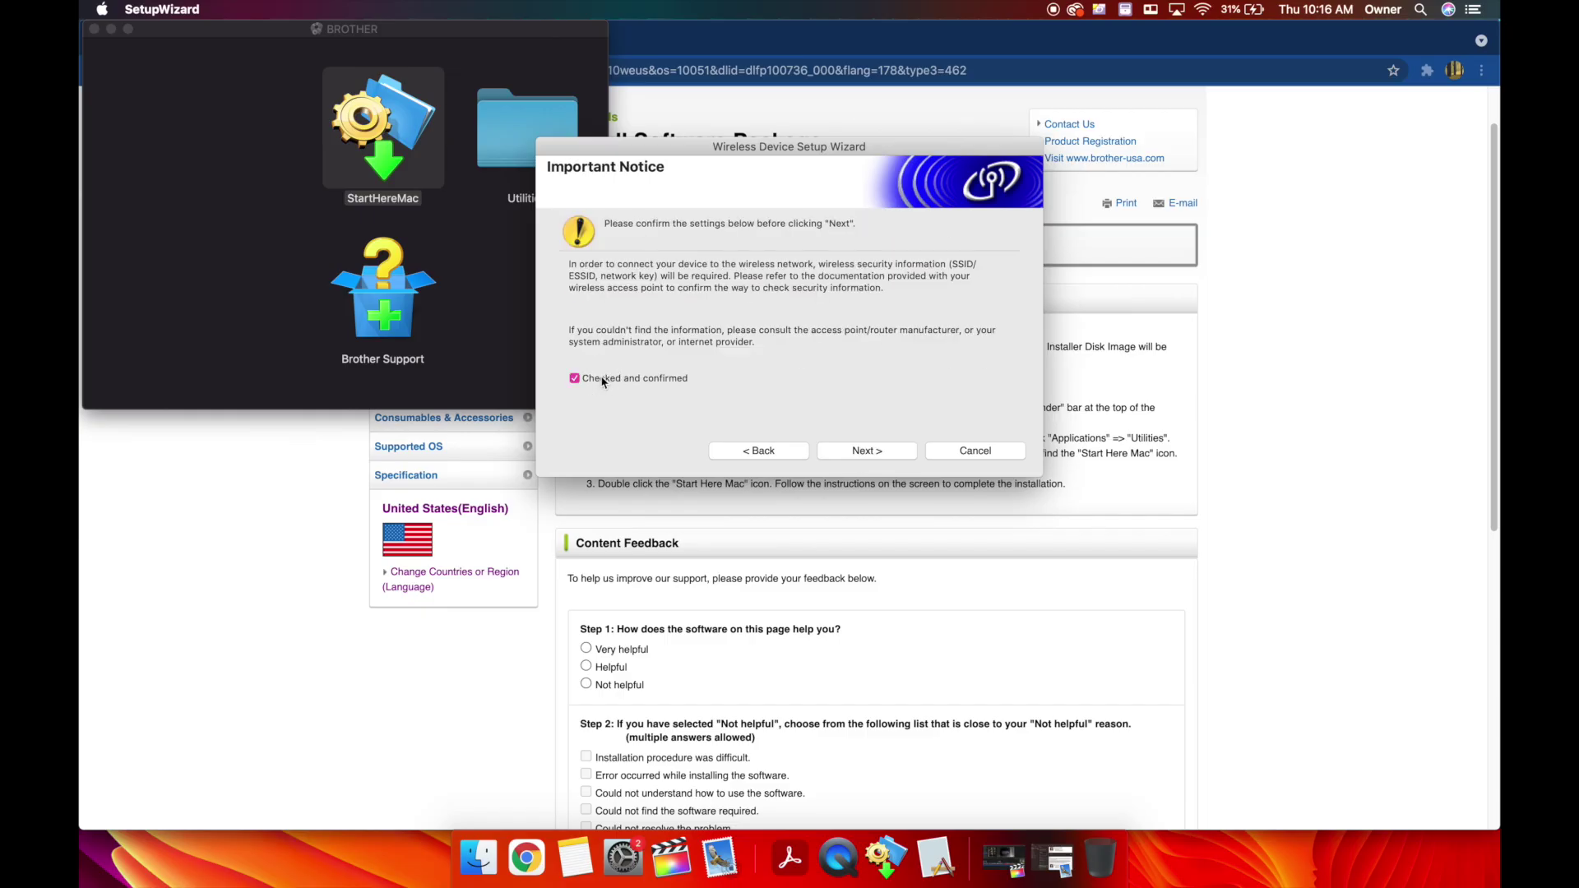
{"action": "left_click", "coordinate": [842, 451]}
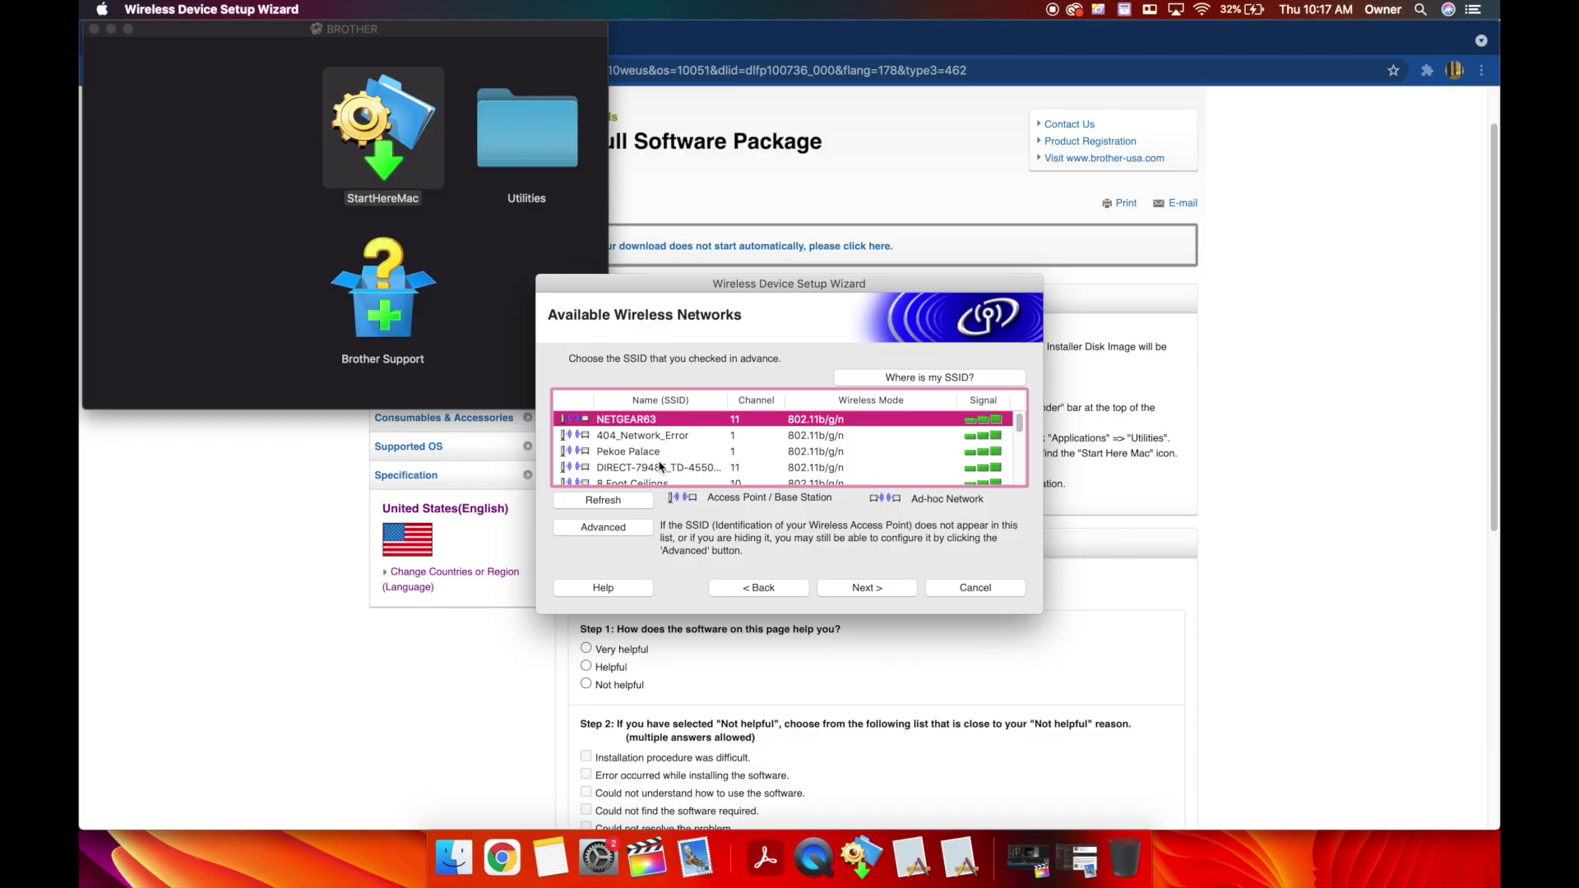
Select the 8 Foot Ceilings wireless network and continue to the network key.
{"action": "scroll", "coordinate": [693, 445], "scroll_direction": "down", "scroll_amount": 1}
{"action": "scroll", "coordinate": [693, 445], "scroll_direction": "down", "scroll_amount": 10}
{"action": "scroll", "coordinate": [693, 445], "scroll_direction": "up", "scroll_amount": 5}
{"action": "scroll", "coordinate": [693, 445], "scroll_direction": "up", "scroll_amount": 2}
{"action": "left_click", "coordinate": [658, 441]}
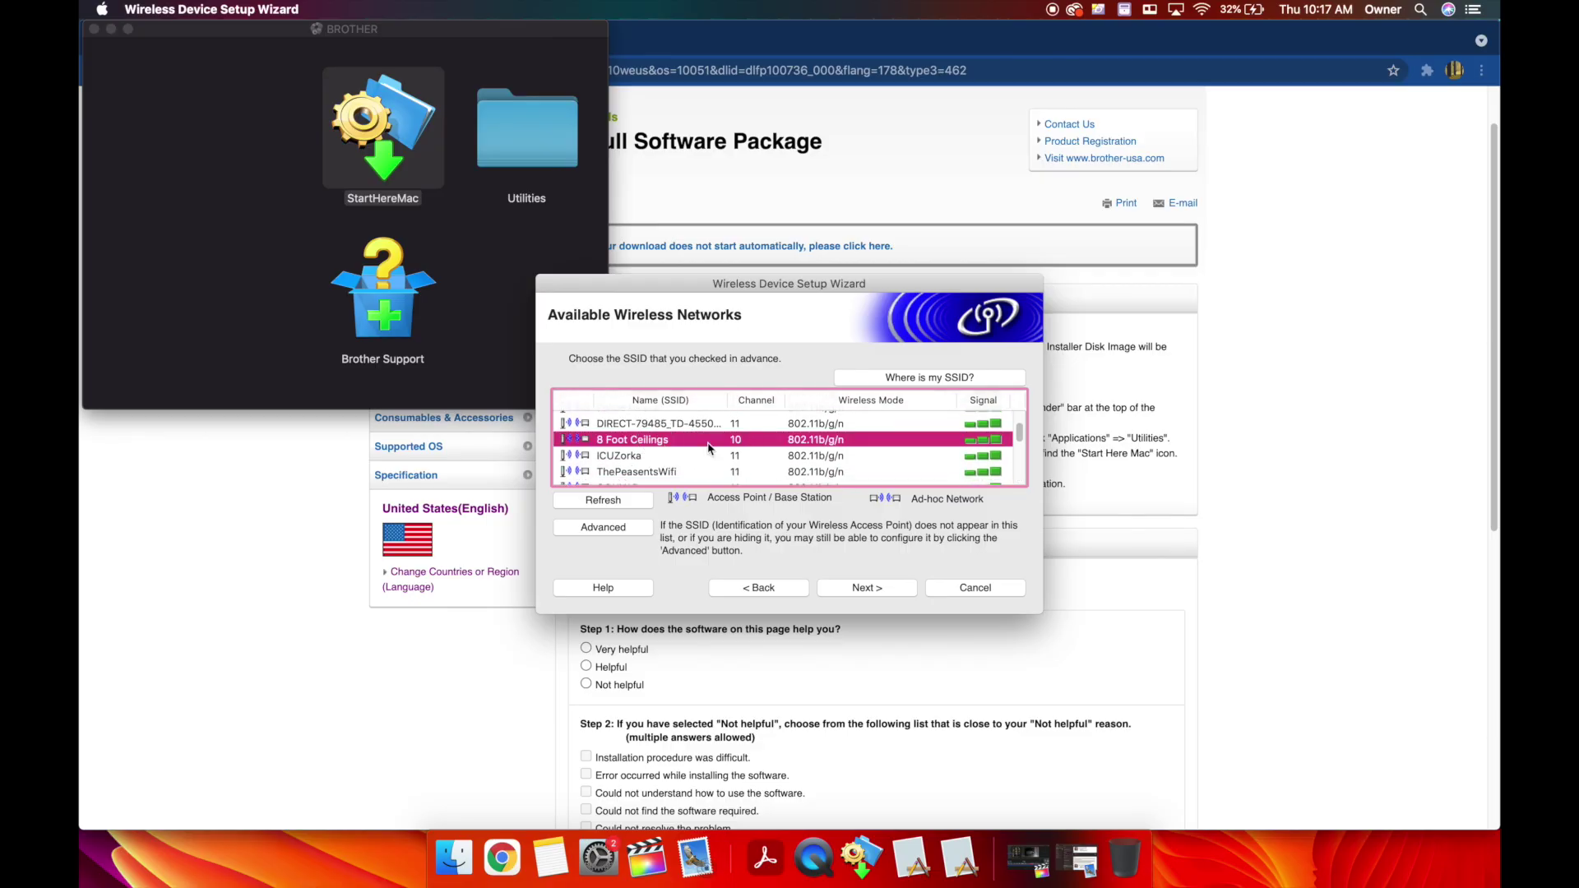
{"action": "left_click", "coordinate": [848, 588]}
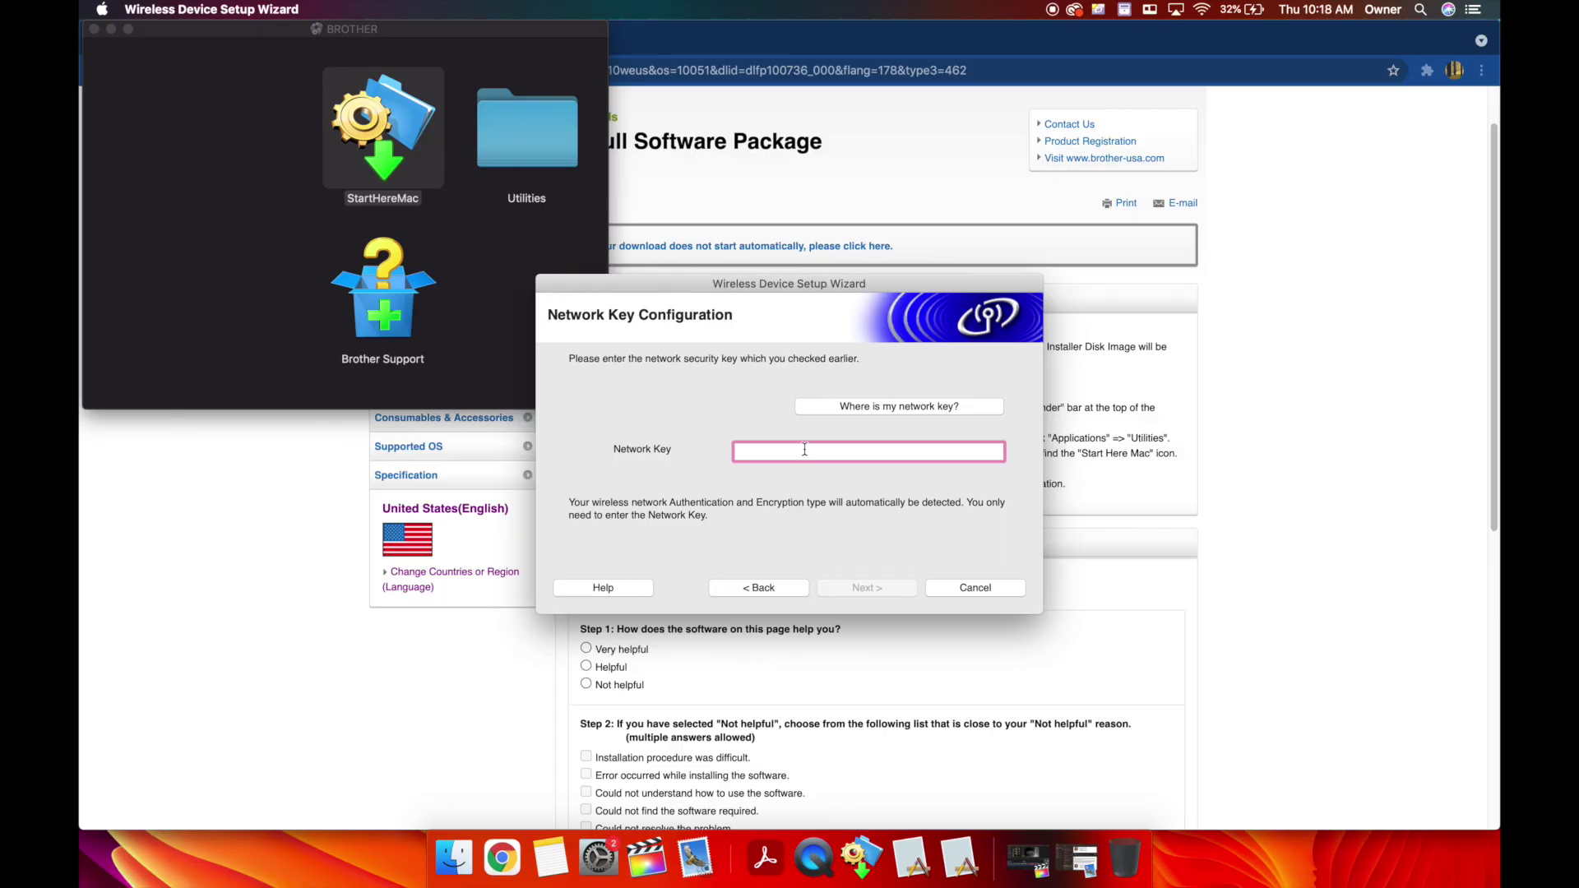
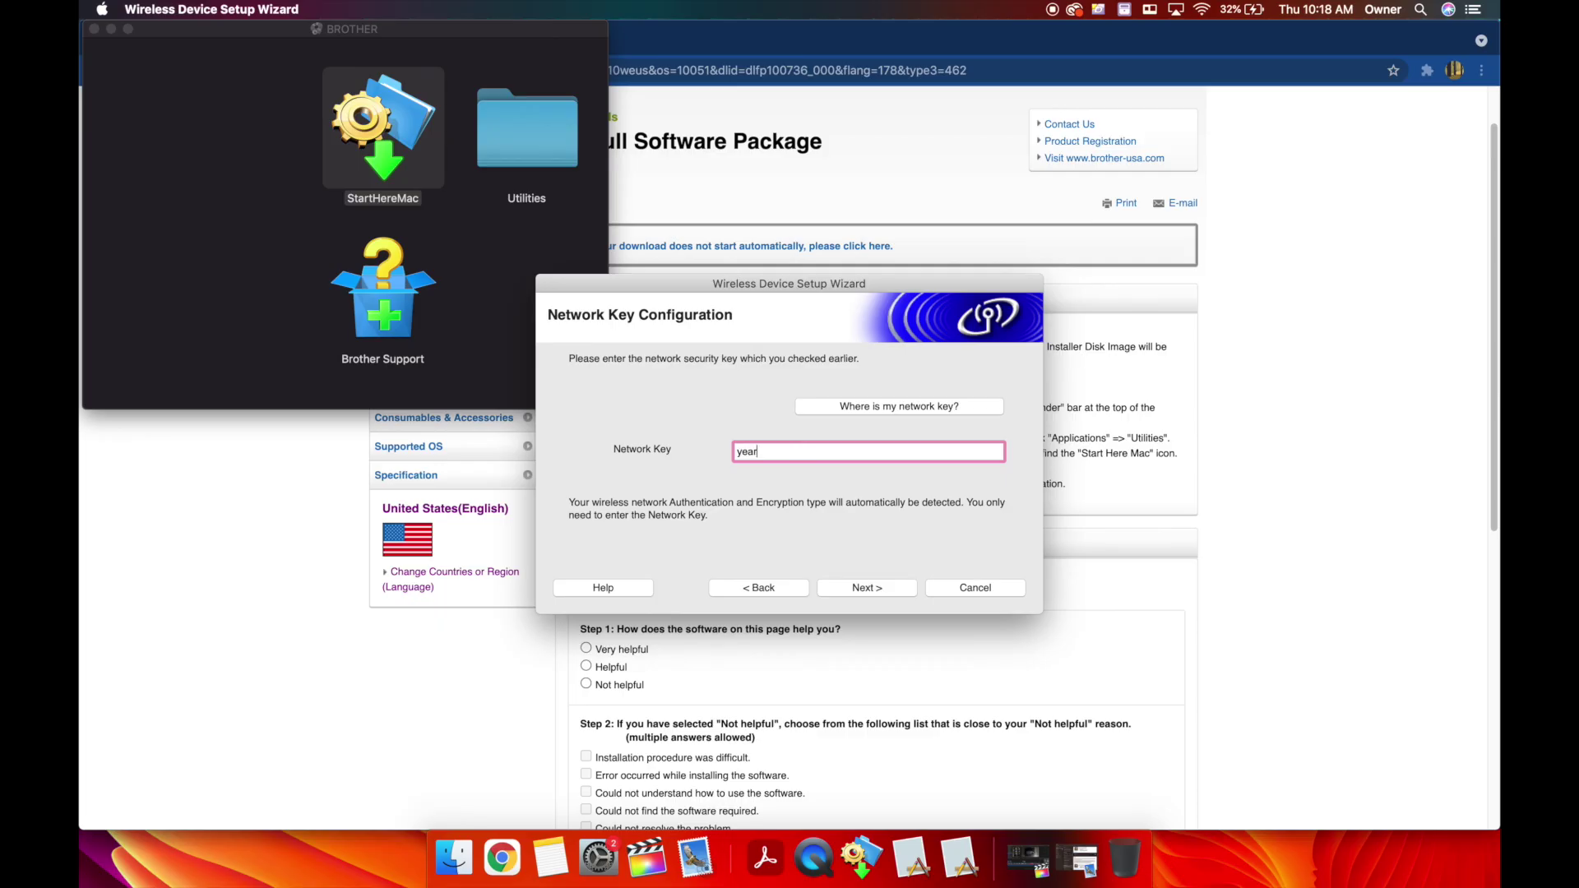
Enter the Wi-Fi network key, send the wireless settings to the printer, and finish.
{"action": "left_click", "coordinate": [874, 590]}
{"action": "left_click", "coordinate": [874, 590]}
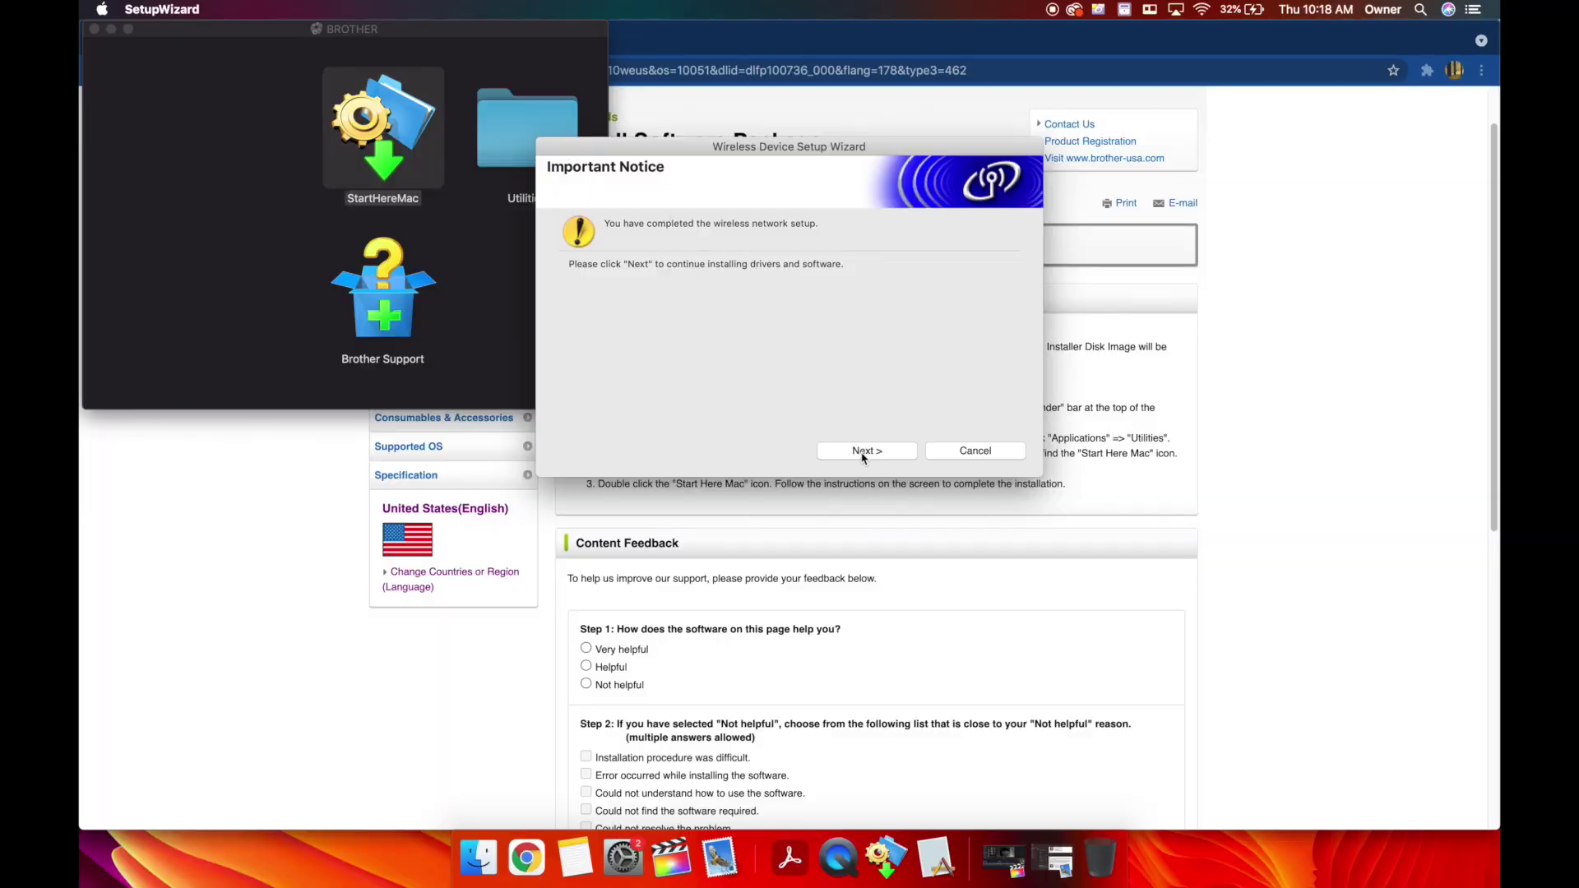
{"action": "left_click", "coordinate": [862, 453]}
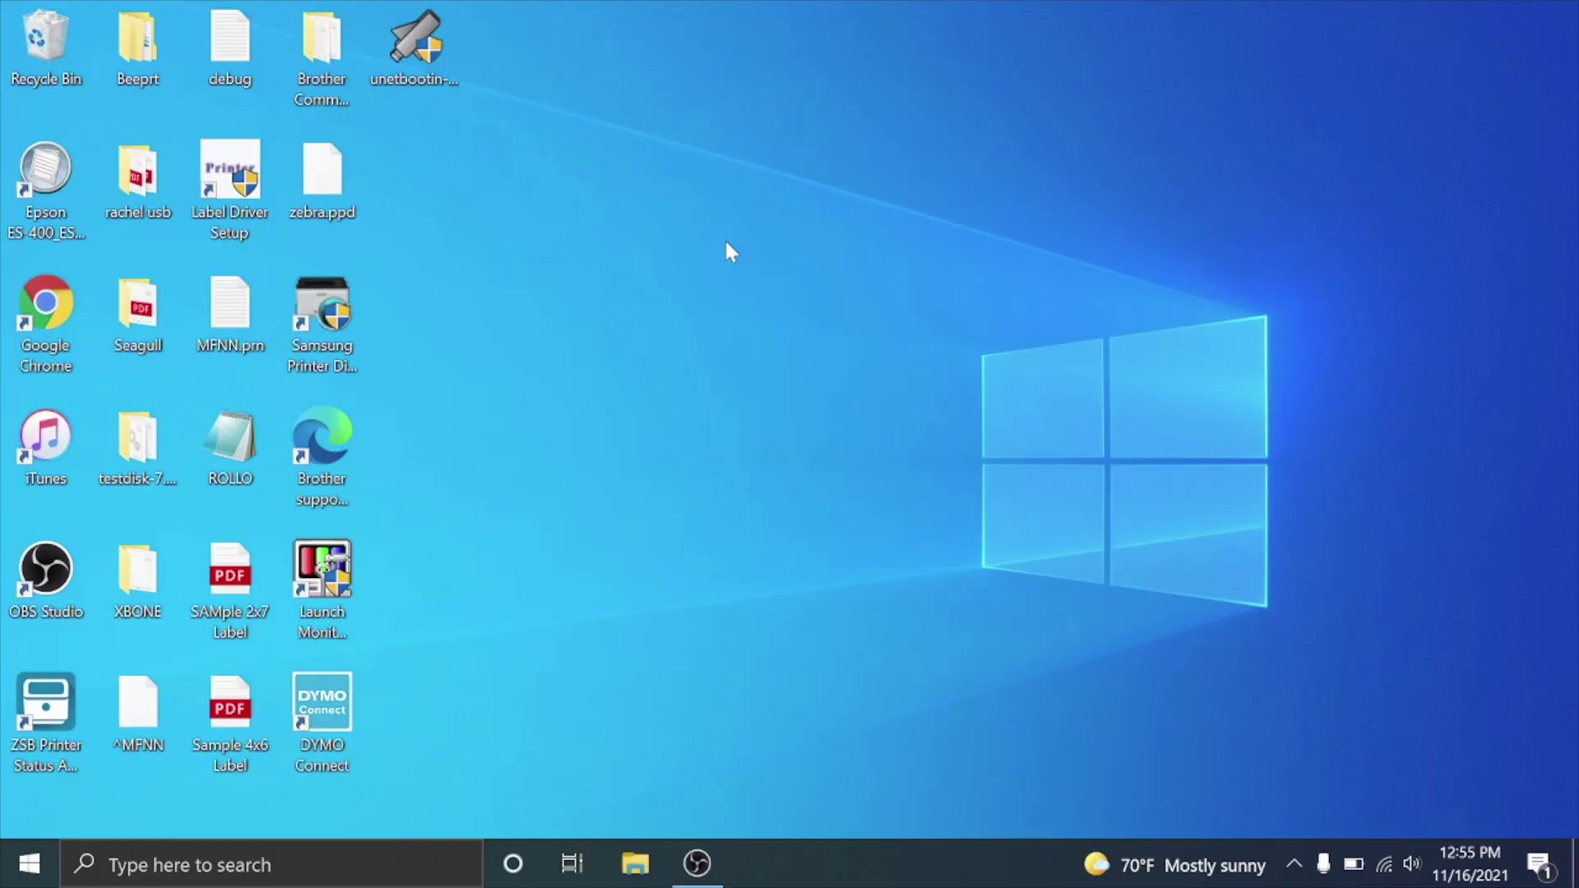
In Chrome, go to brother-usa.com and open Software & Driver Downloads from the Support menu.
{"action": "double_click", "coordinate": [44, 320]}
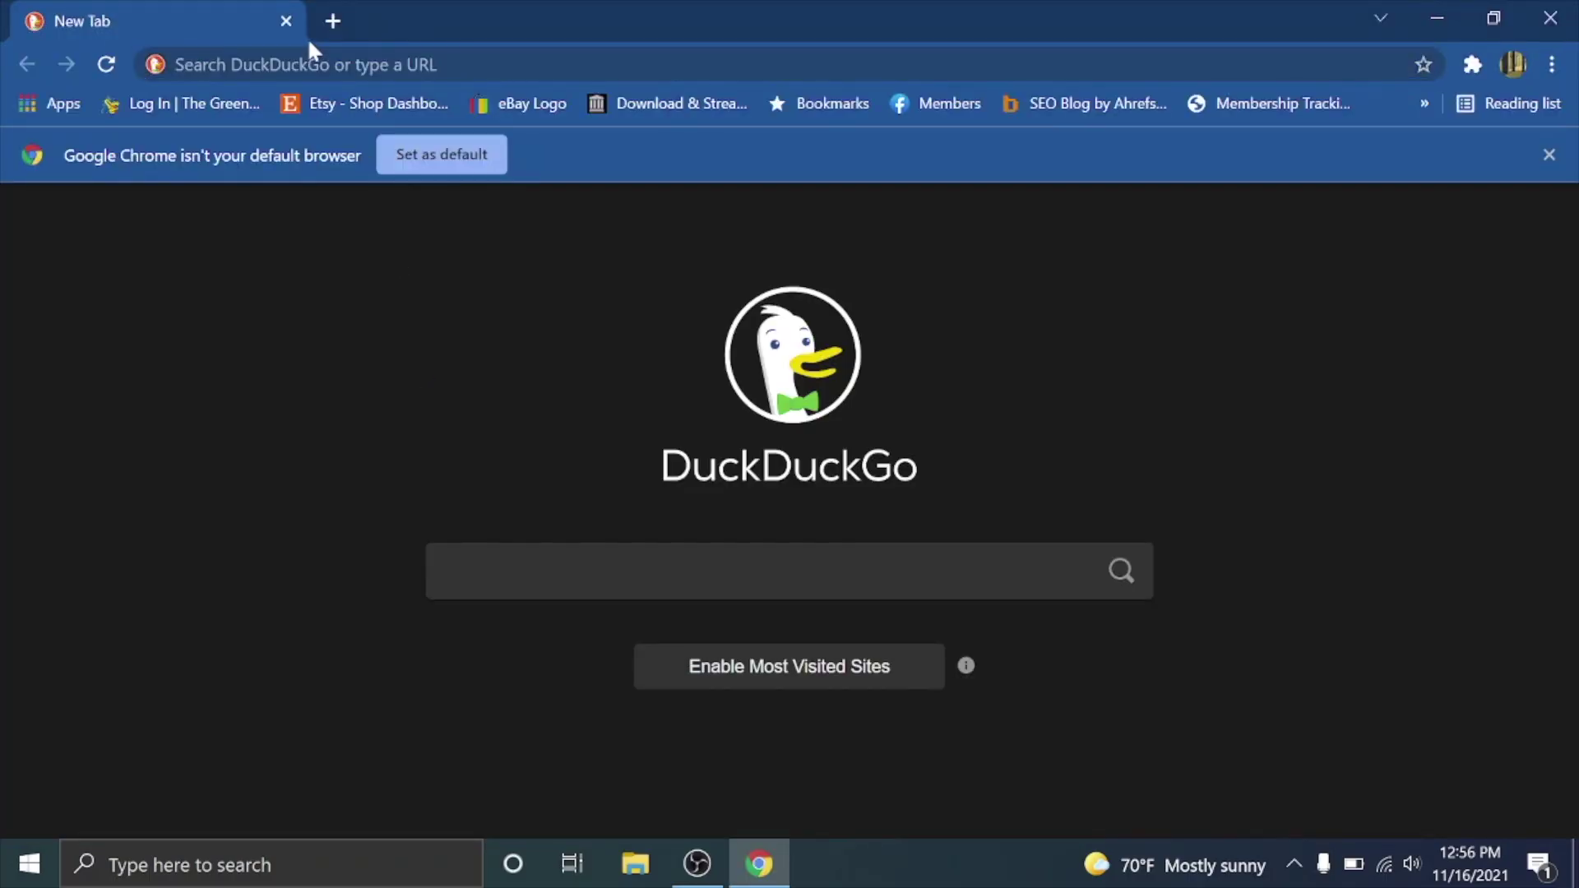
{"action": "left_click", "coordinate": [309, 51]}
{"action": "type", "text": "brother-usa.com"}
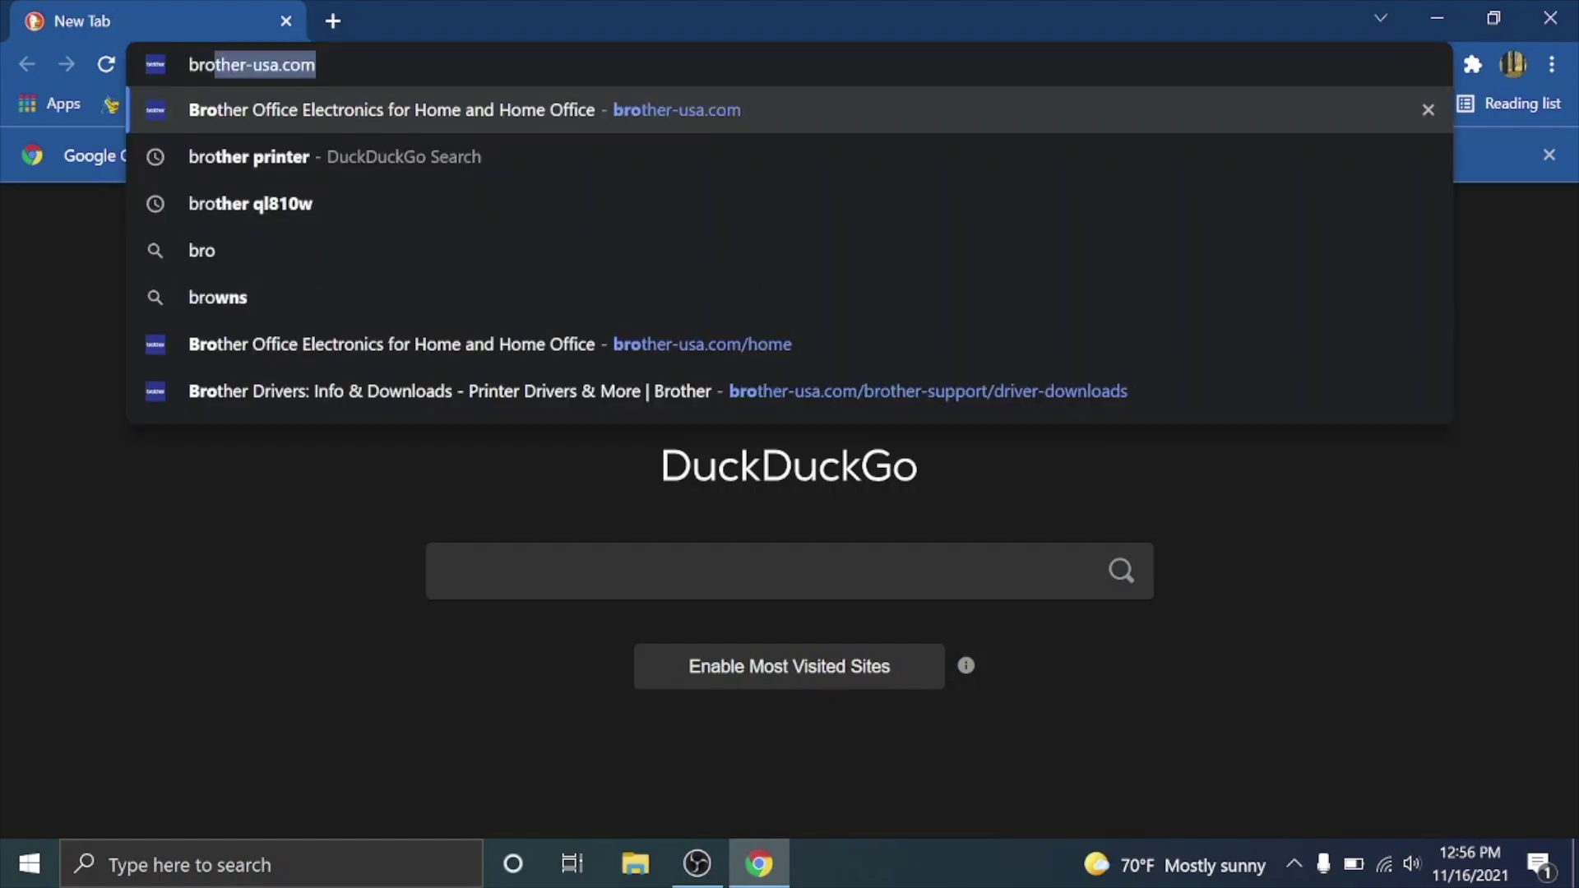
{"action": "key", "text": "Return"}
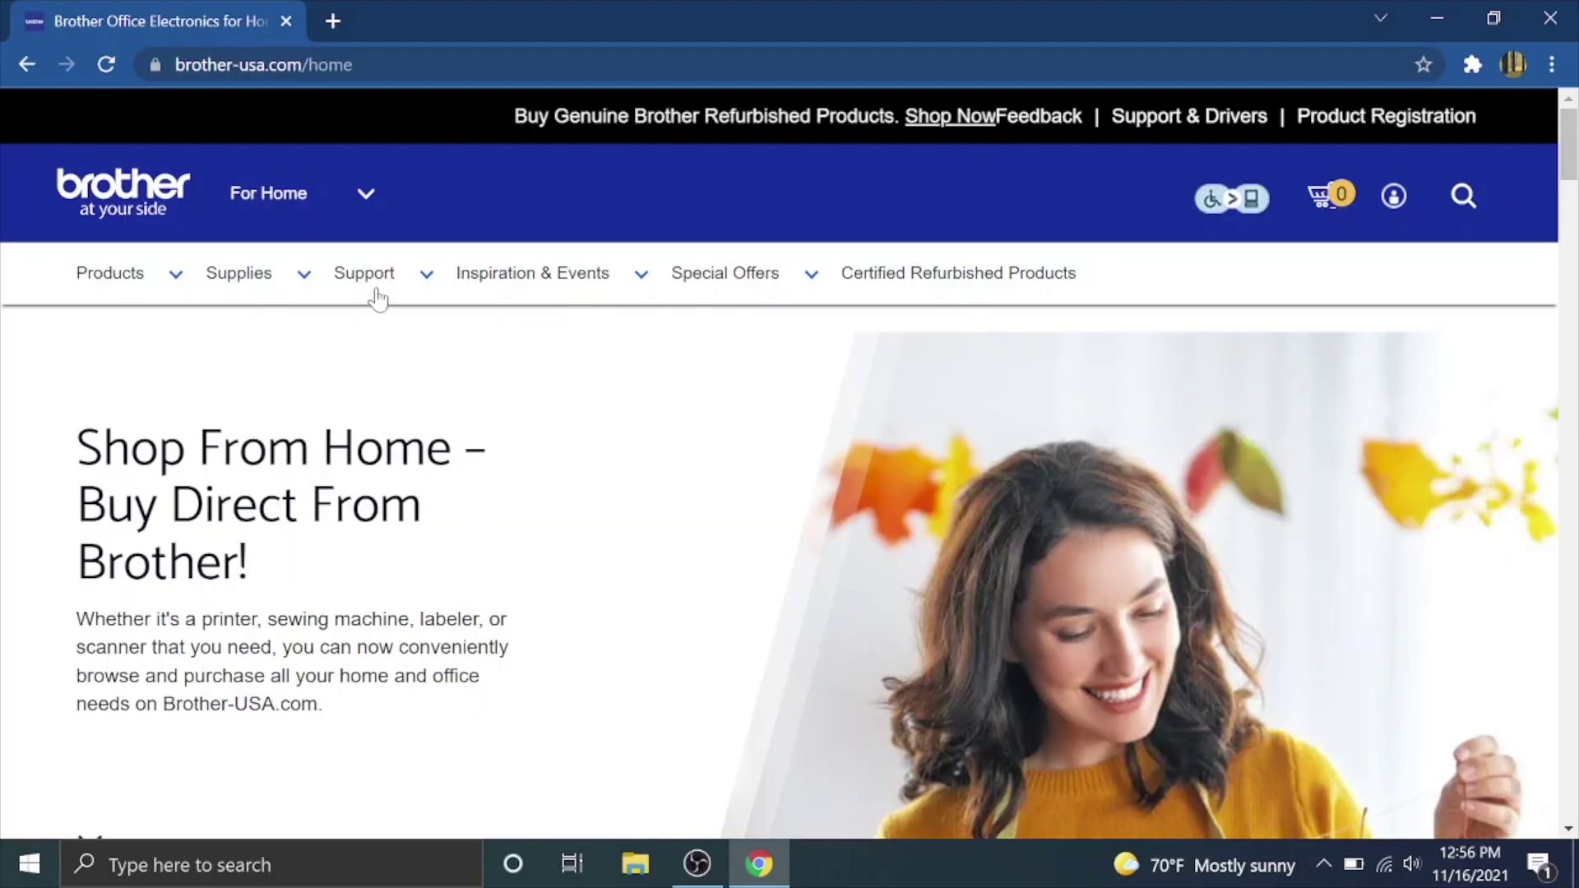
{"action": "left_click", "coordinate": [363, 280]}
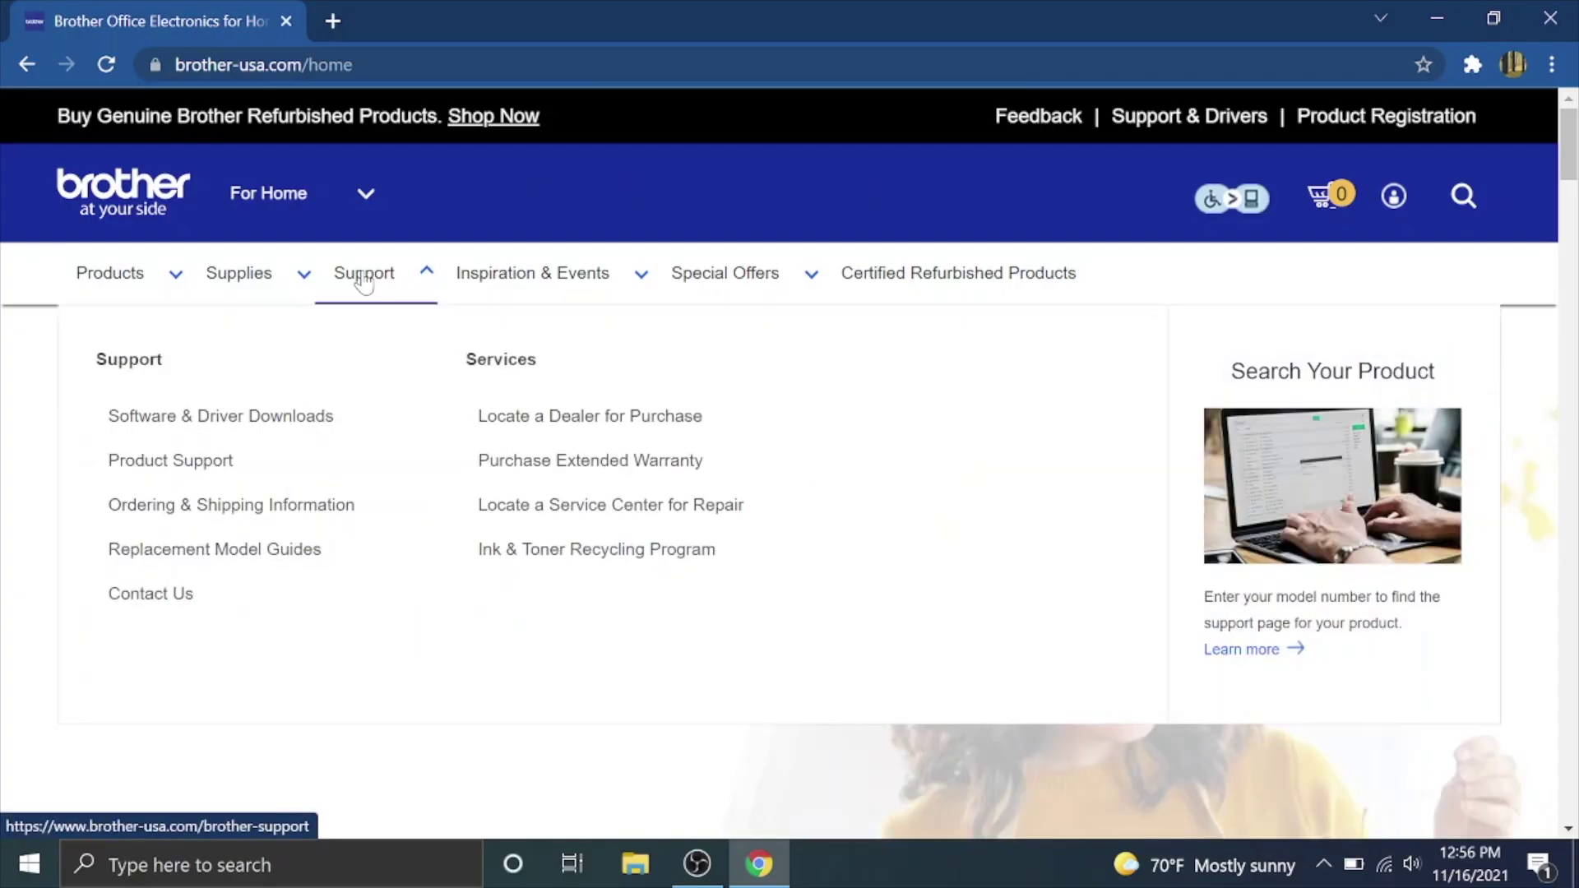
{"action": "left_click", "coordinate": [200, 421]}
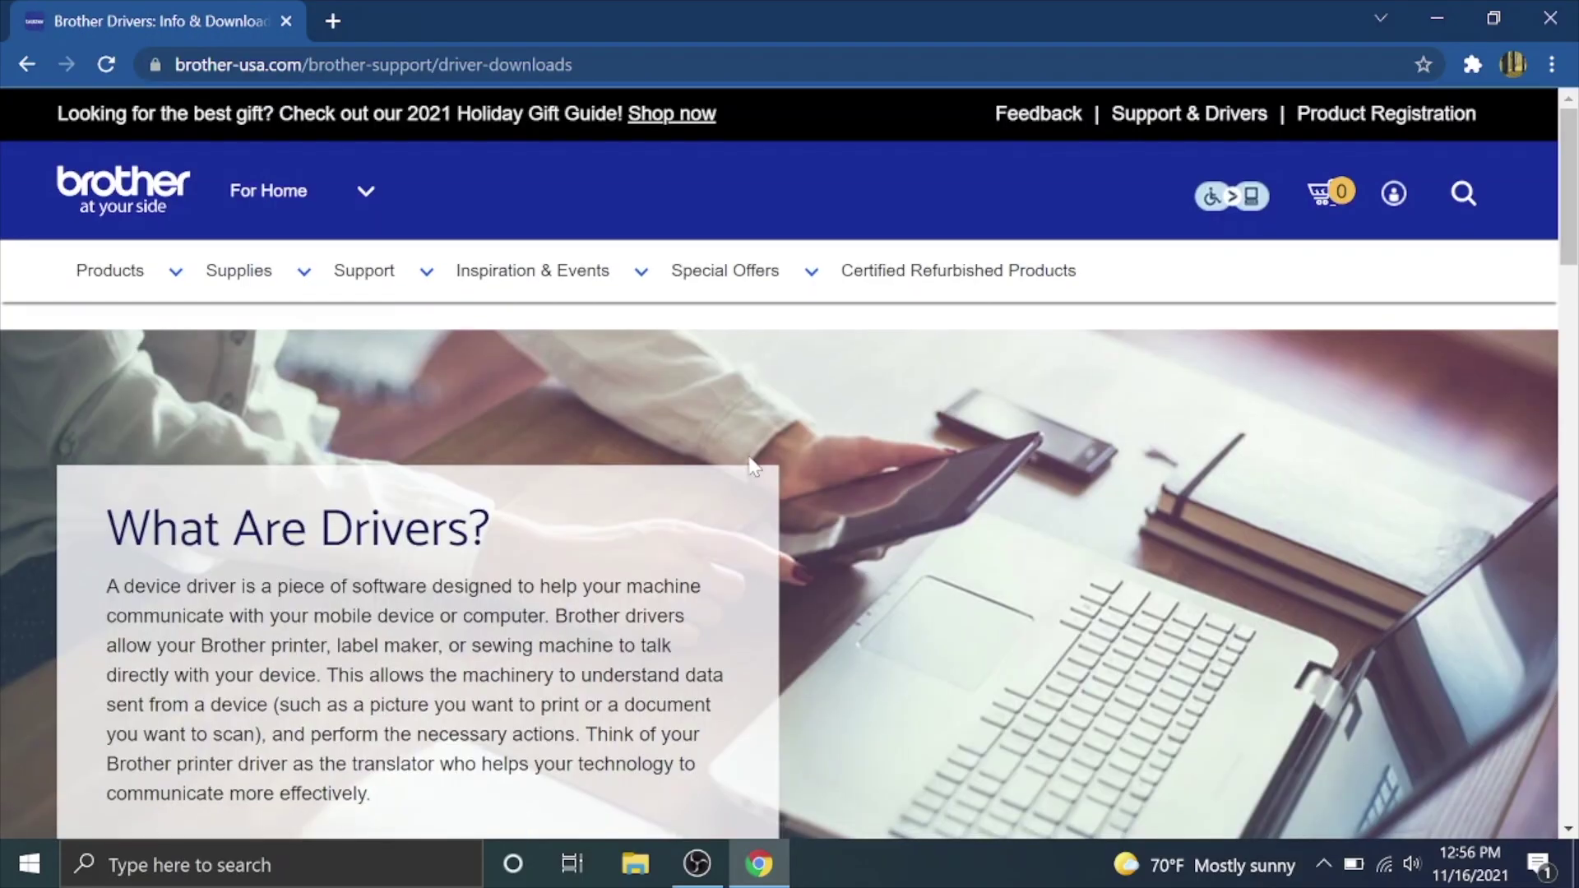
Search drivers for model ql810w and open the QL-810W downloads page.
{"action": "scroll", "coordinate": [754, 467], "scroll_direction": "down", "scroll_amount": 3}
{"action": "scroll", "coordinate": [748, 455], "scroll_direction": "down", "scroll_amount": 7}
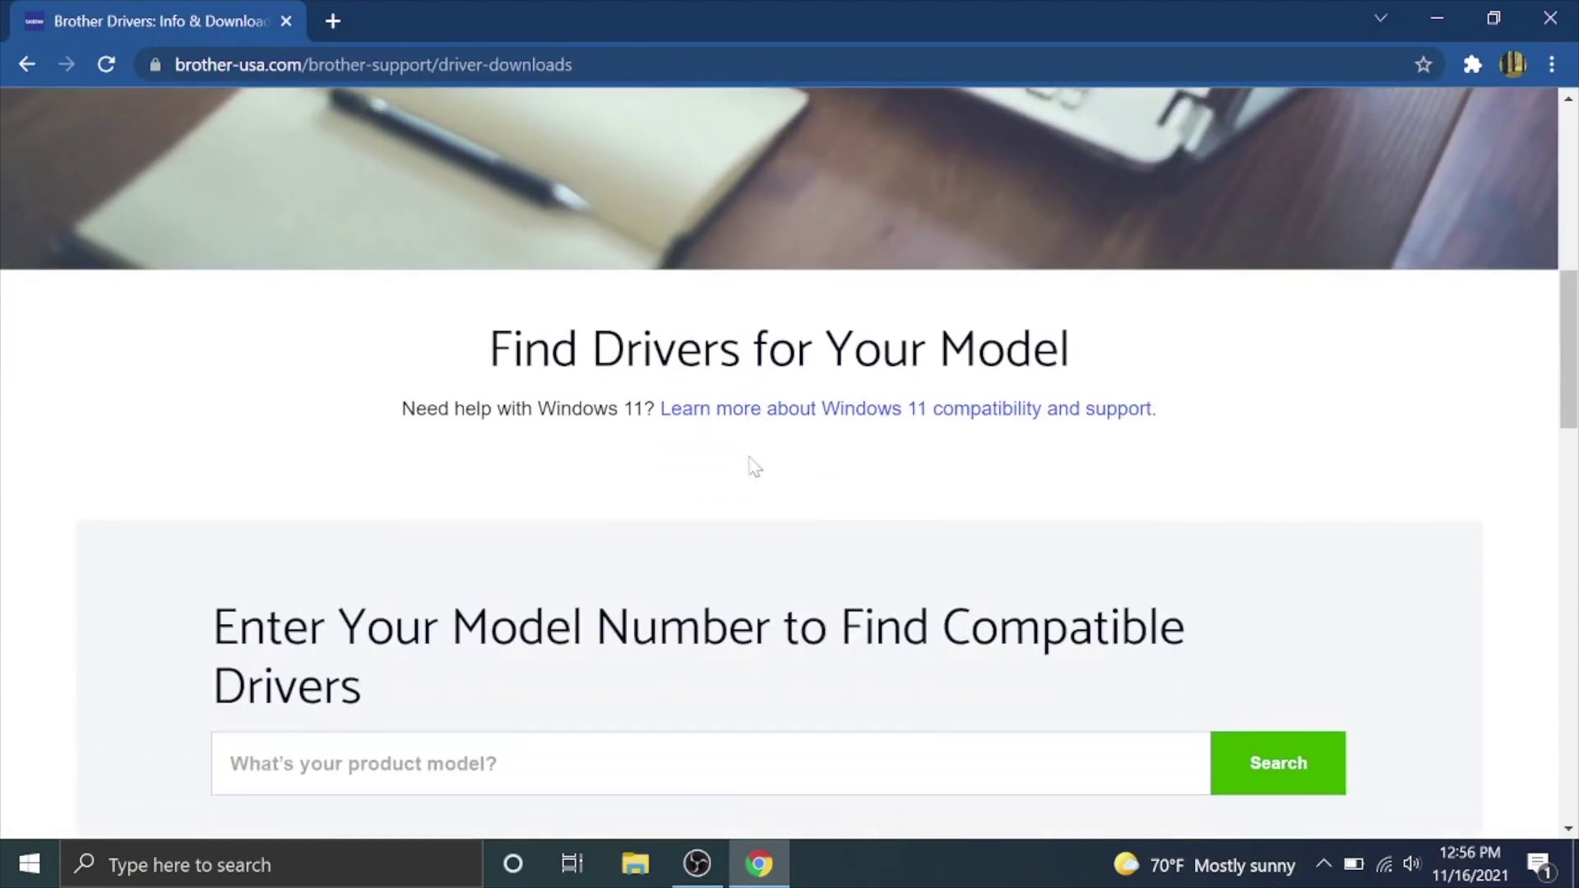
{"action": "scroll", "coordinate": [748, 457], "scroll_direction": "down", "scroll_amount": 2}
{"action": "left_click", "coordinate": [230, 610]}
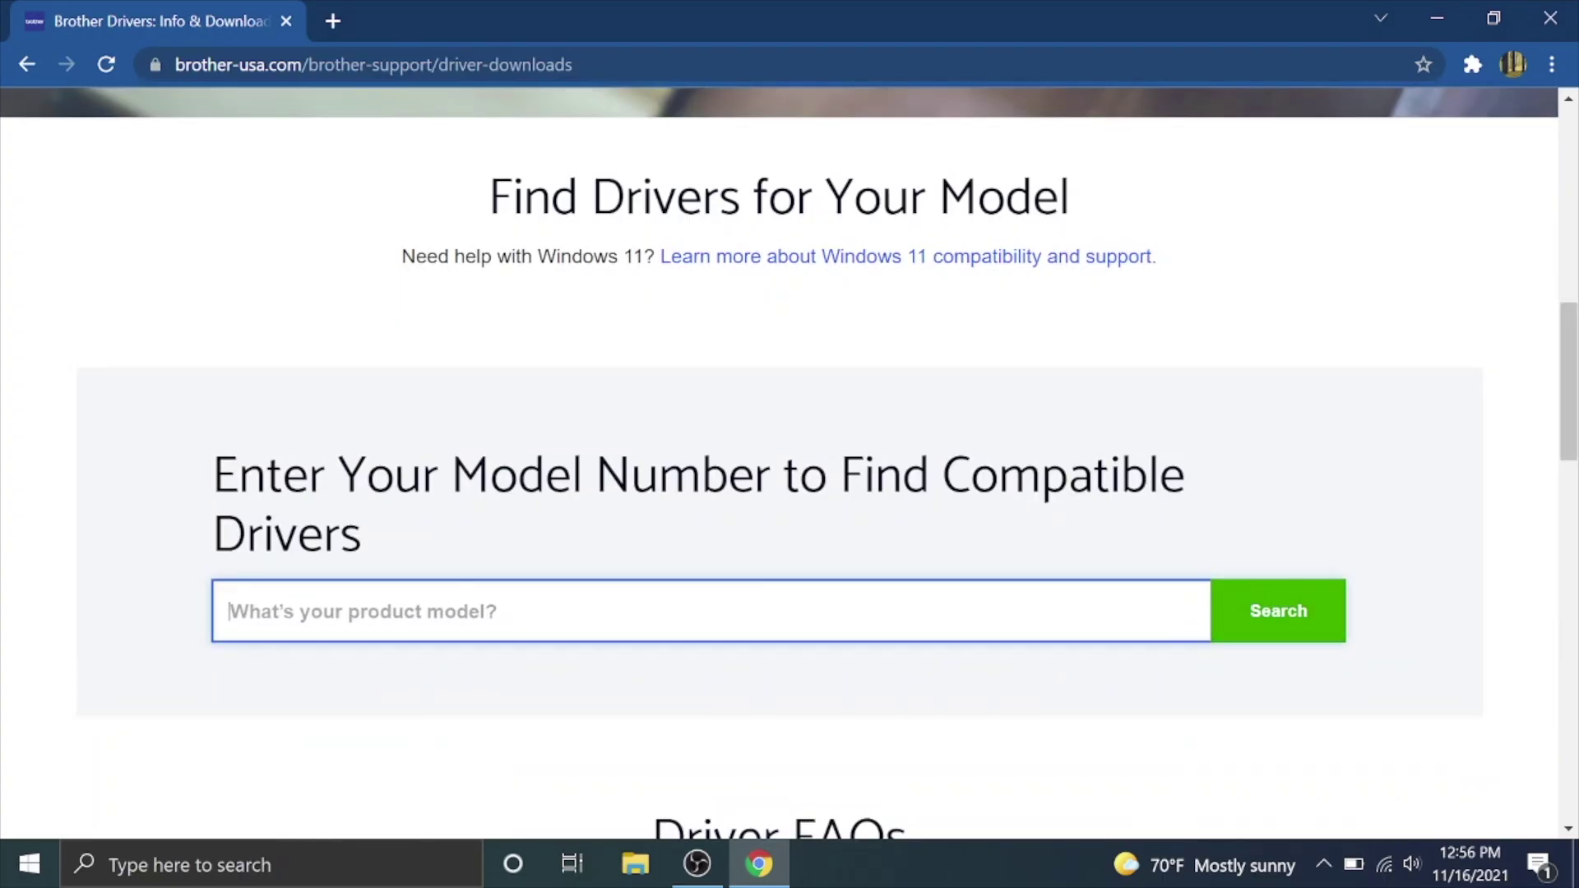
{"action": "type", "text": "ql810w"}
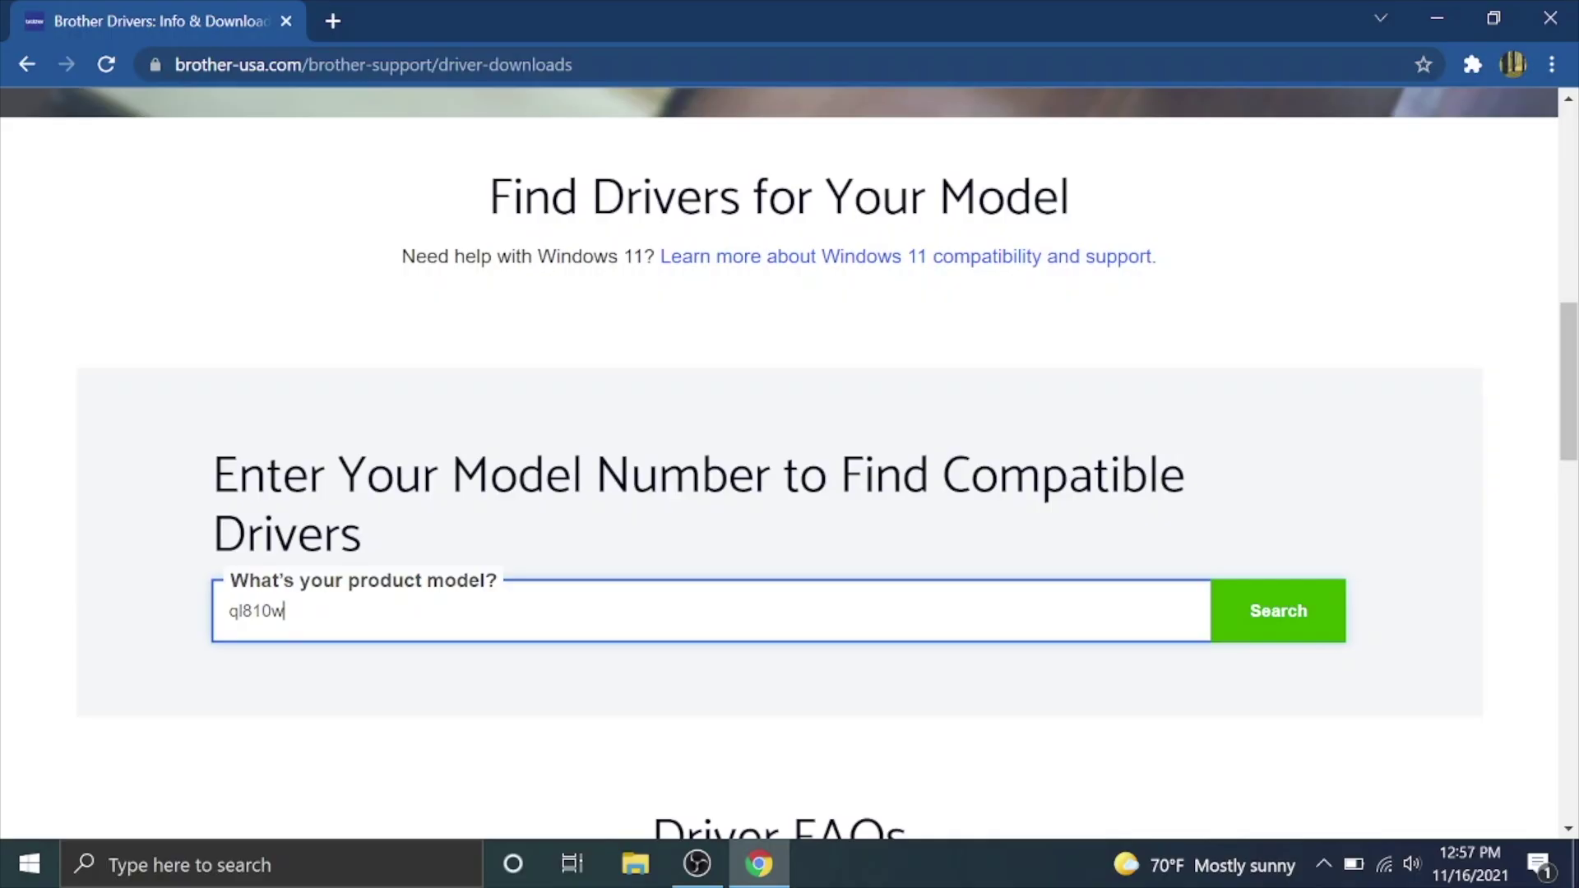
{"action": "left_click", "coordinate": [1255, 614]}
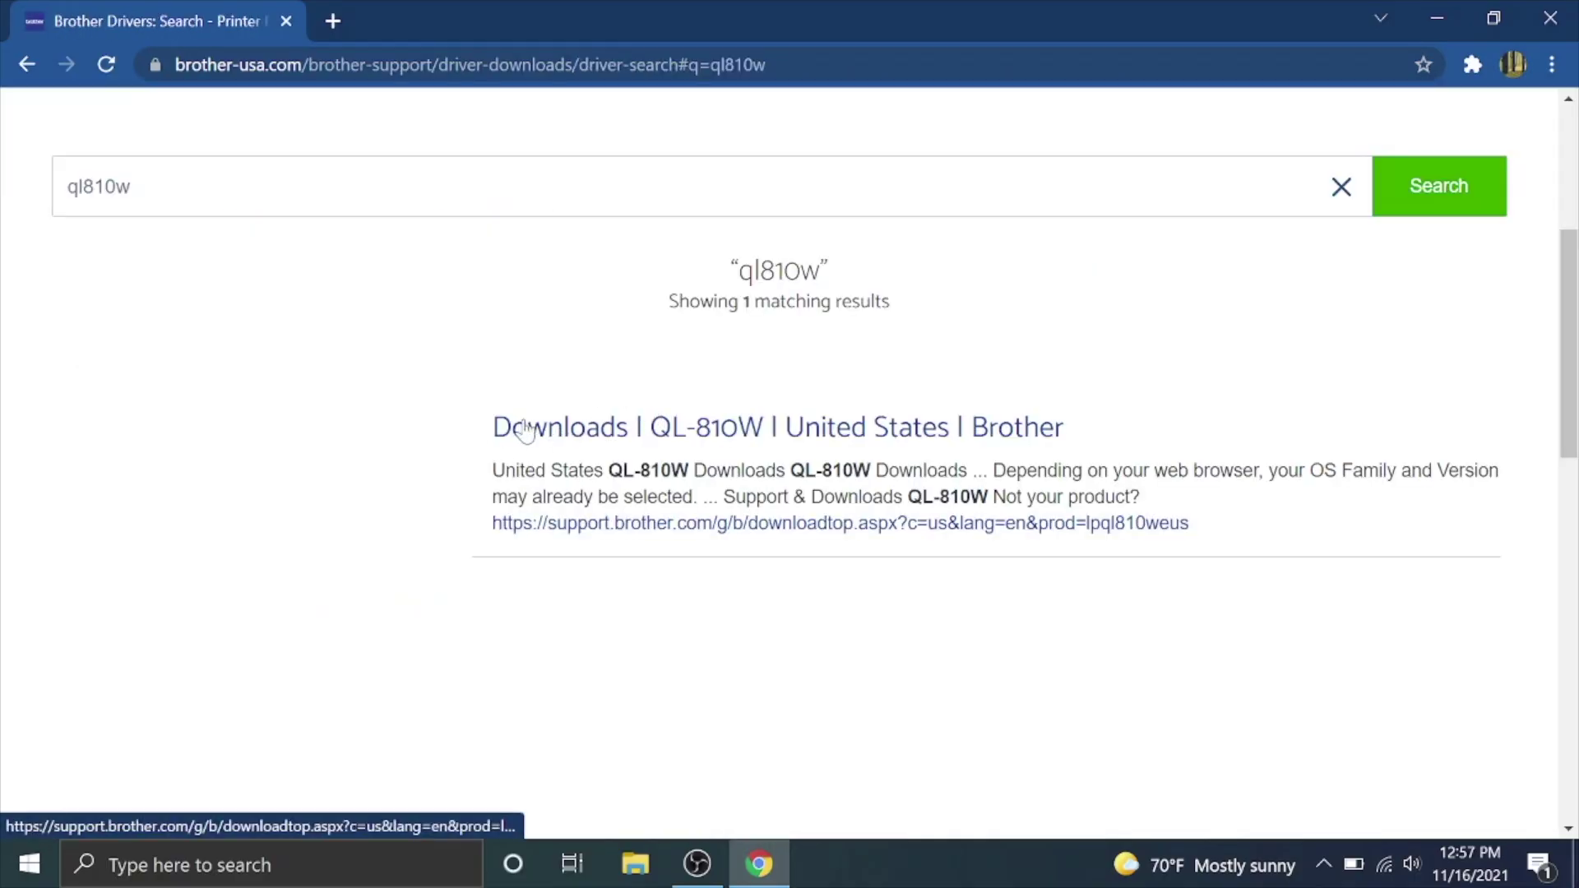
{"action": "left_click", "coordinate": [753, 427]}
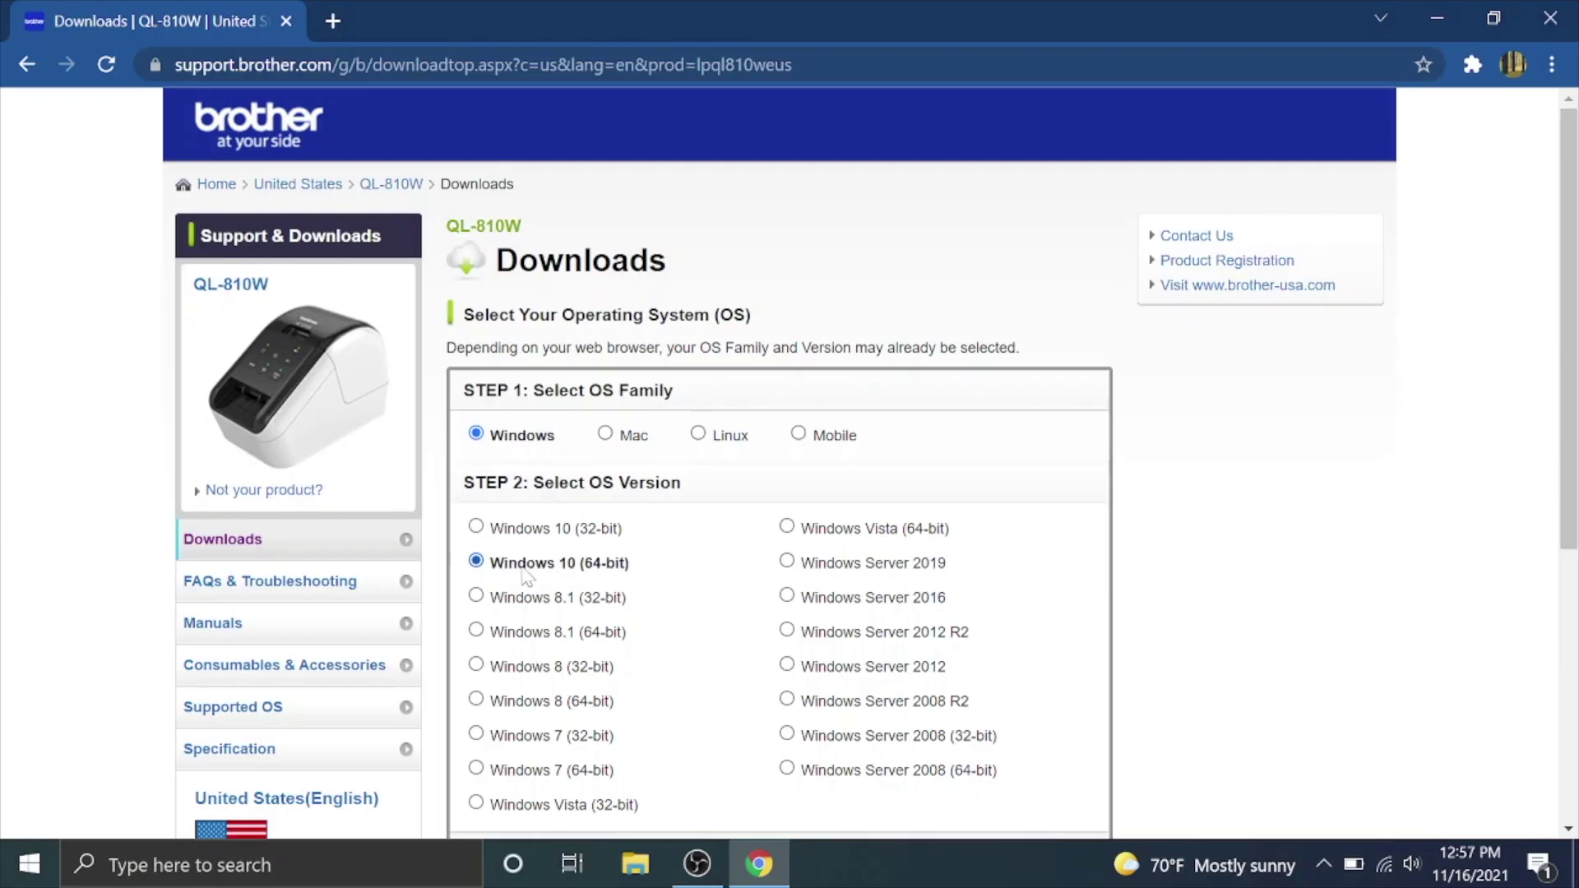
Choose Windows 10 (64-bit), accept the EULA, and download the Software/Document Installer.
{"action": "scroll", "coordinate": [679, 573], "scroll_direction": "down", "scroll_amount": 3}
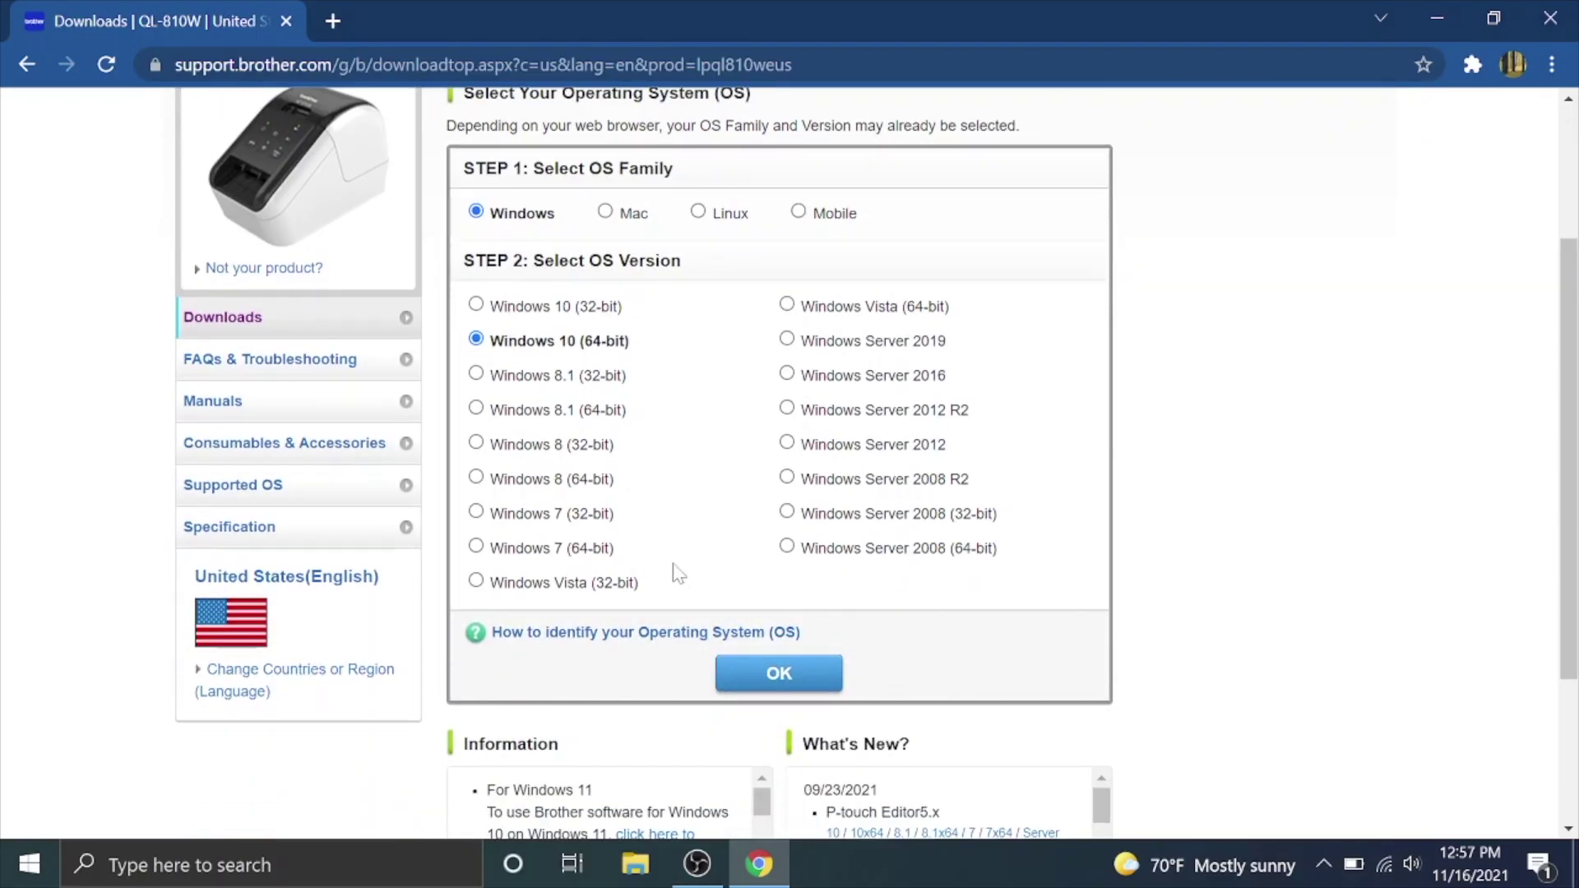
{"action": "scroll", "coordinate": [658, 609], "scroll_direction": "down", "scroll_amount": 1}
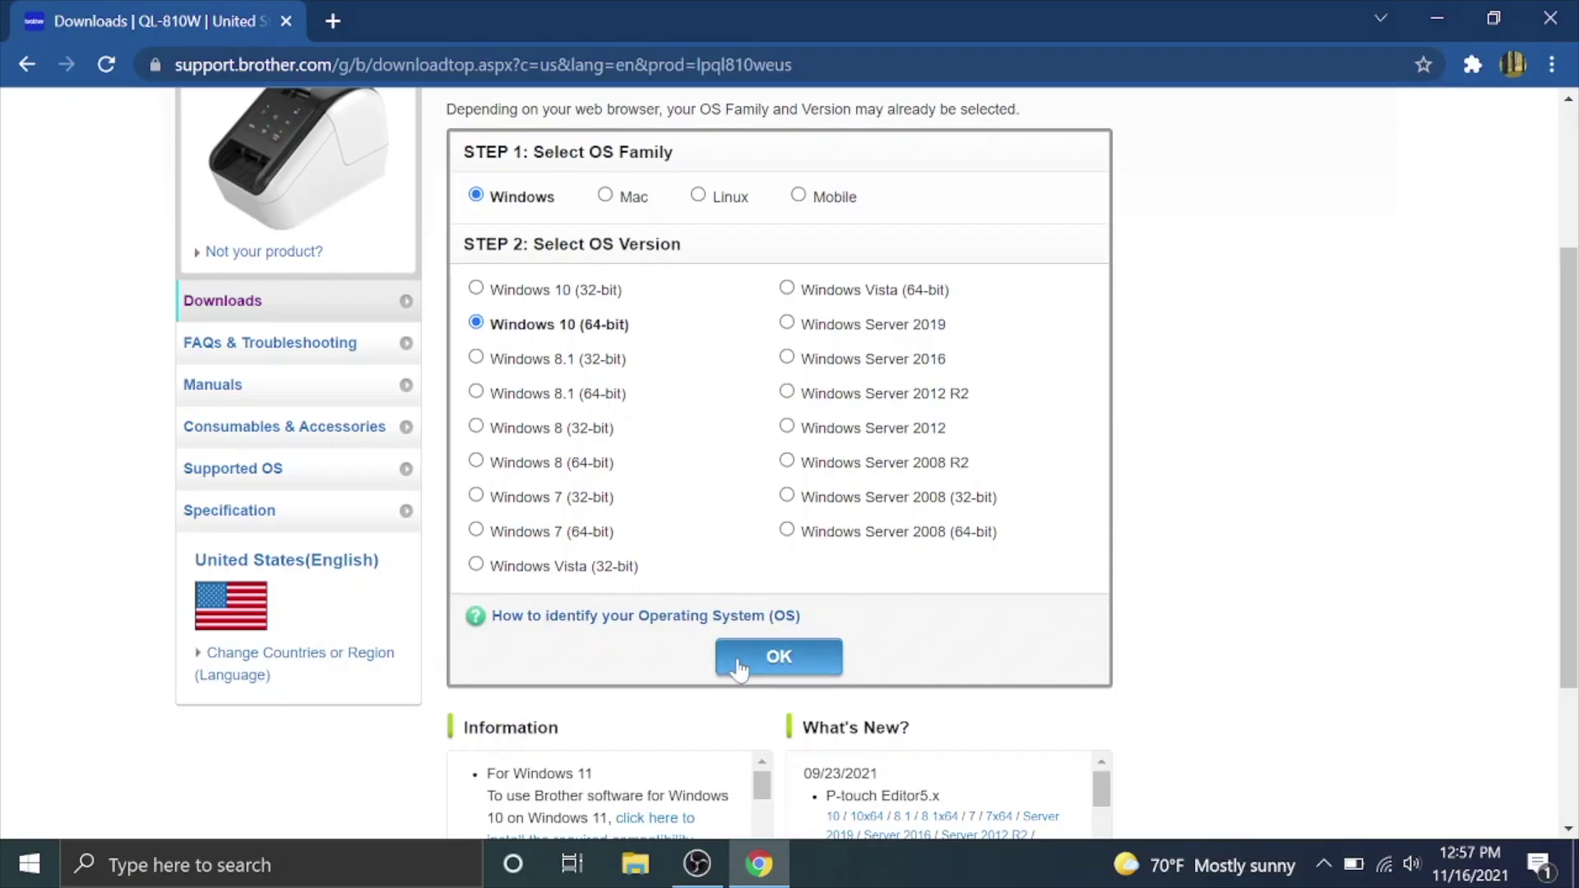
{"action": "left_click", "coordinate": [737, 668]}
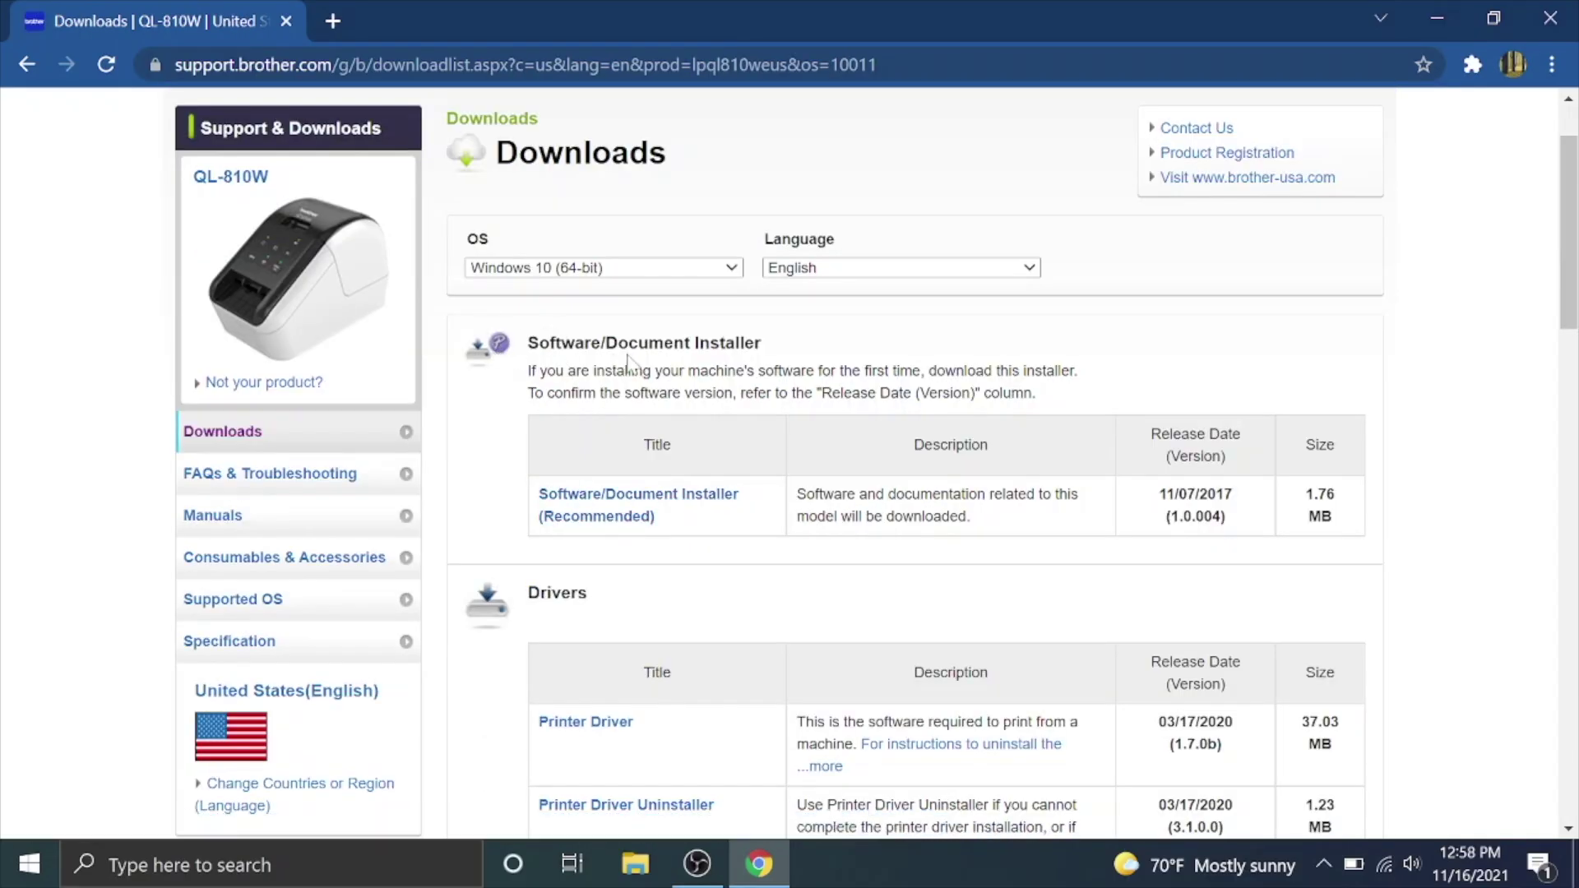
{"action": "left_click", "coordinate": [573, 506]}
{"action": "scroll", "coordinate": [574, 506], "scroll_direction": "down", "scroll_amount": 2}
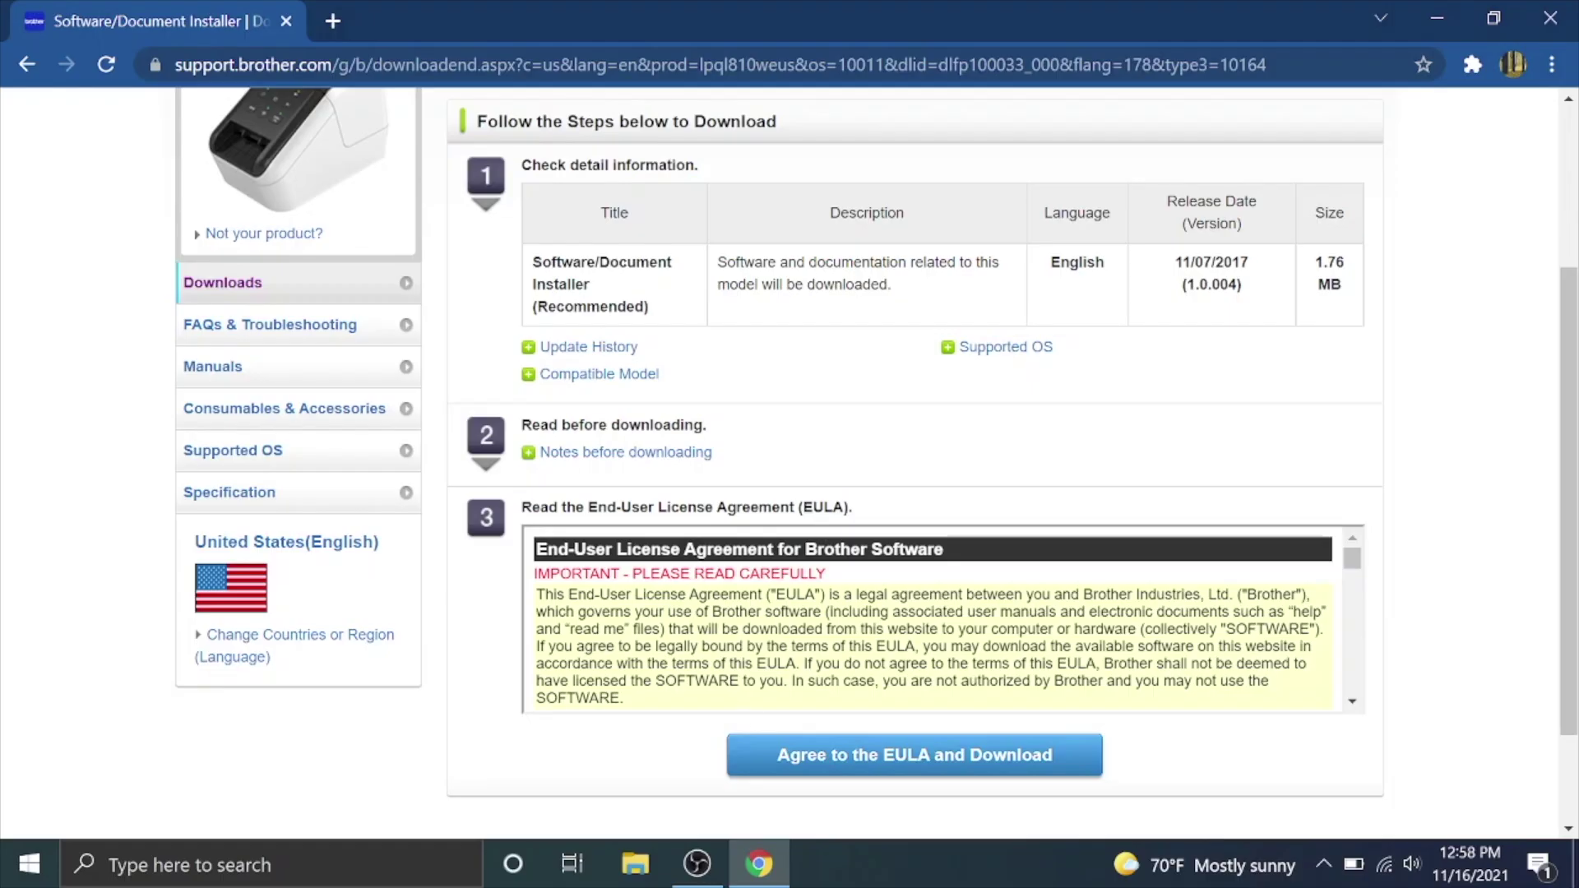
{"action": "left_click", "coordinate": [905, 763]}
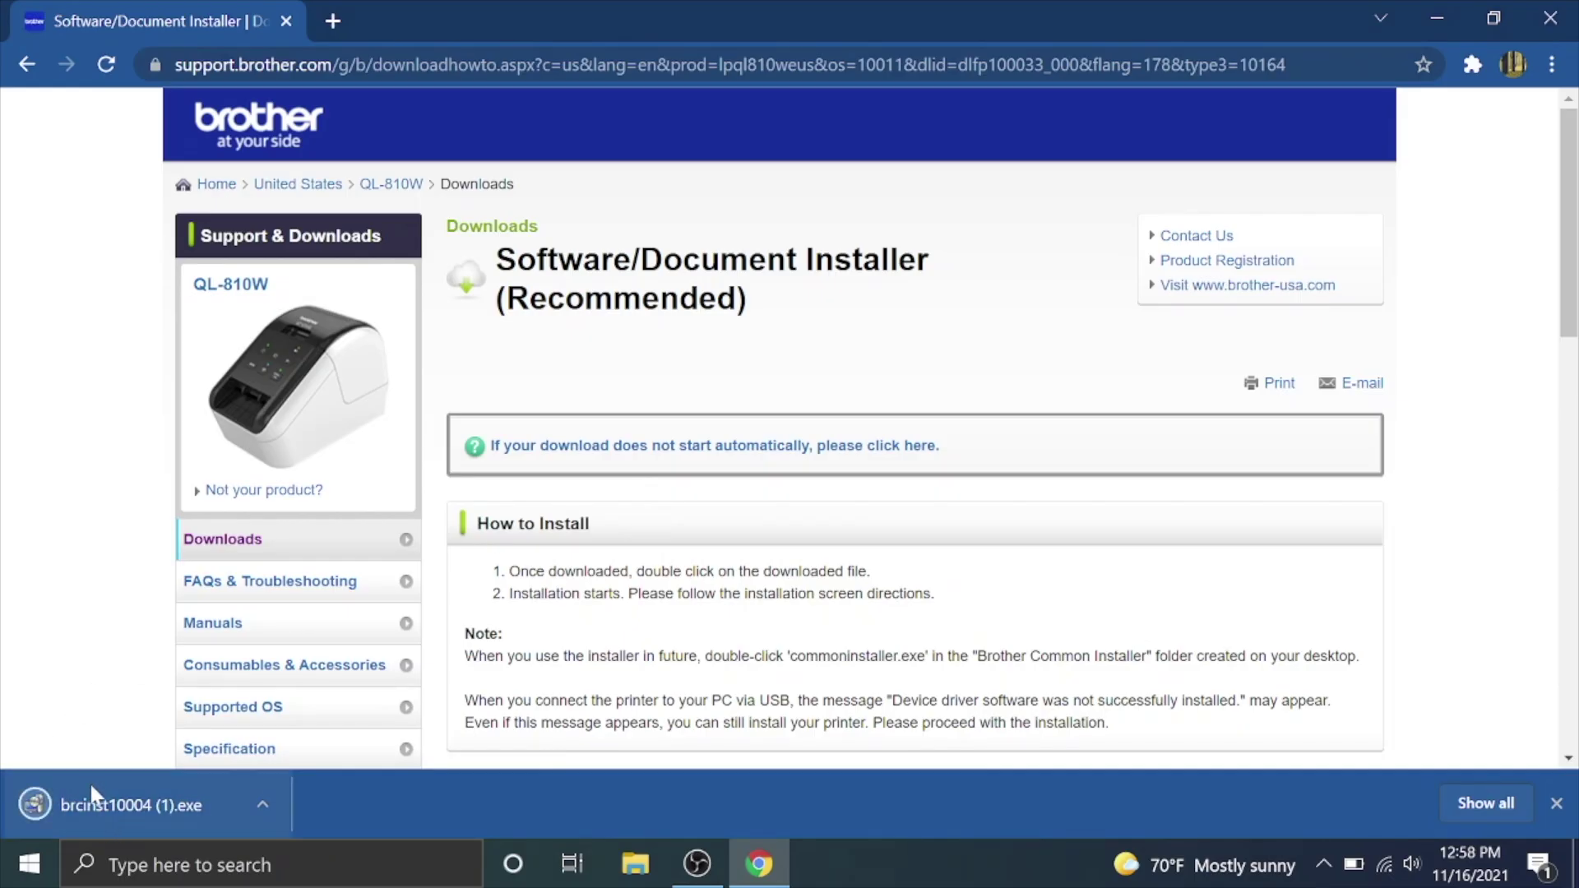
Run brcinst10004 (1) from the Downloads folder in File Explorer.
{"action": "key", "text": "super+e"}
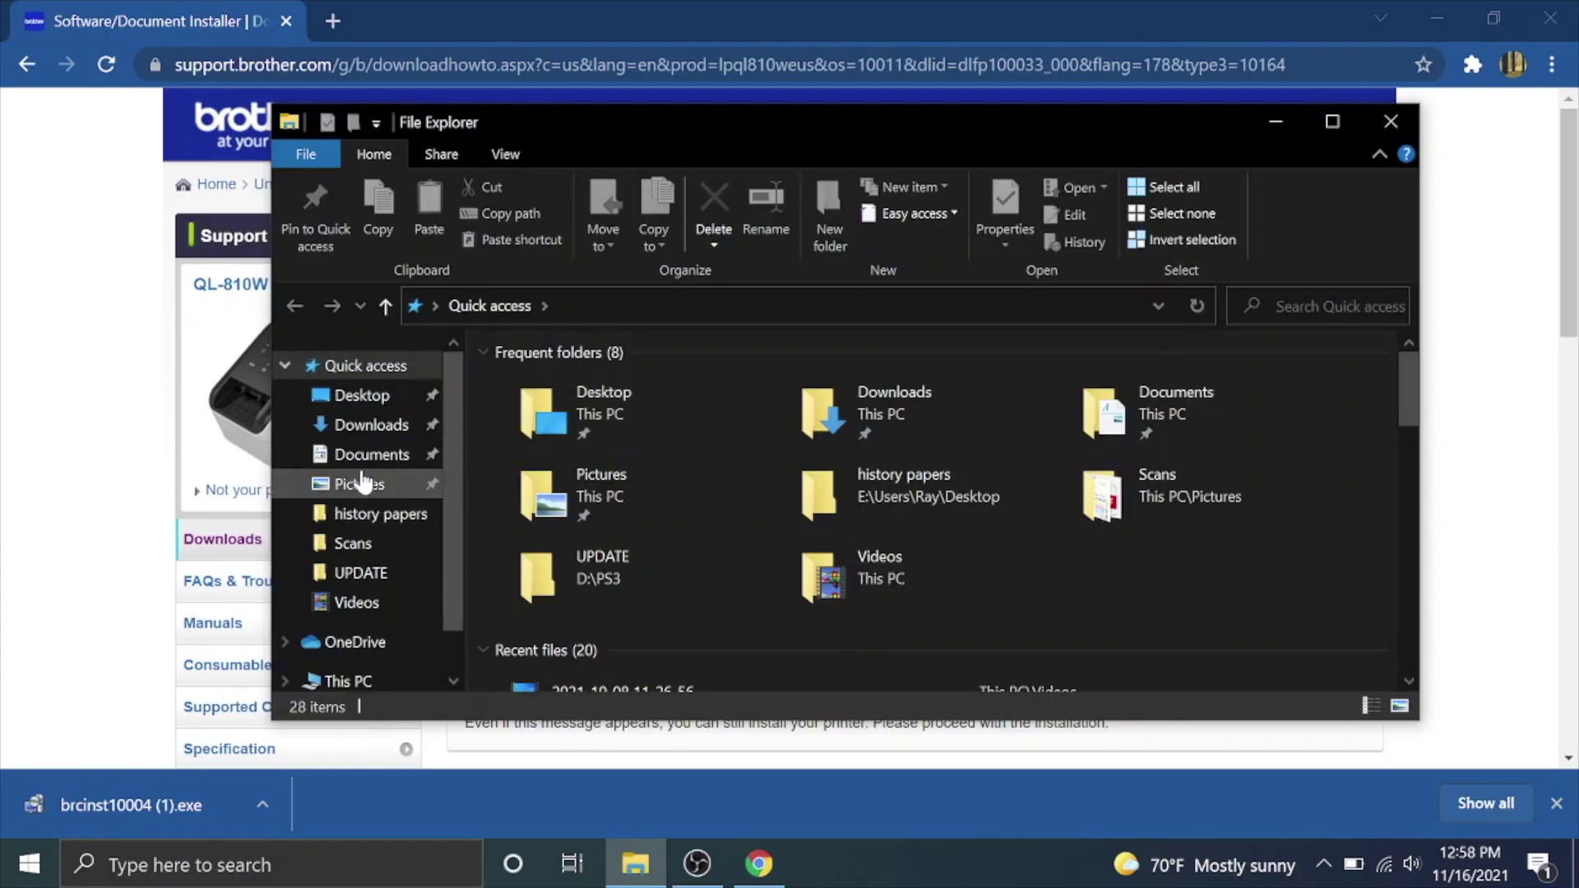
{"action": "left_click", "coordinate": [338, 427]}
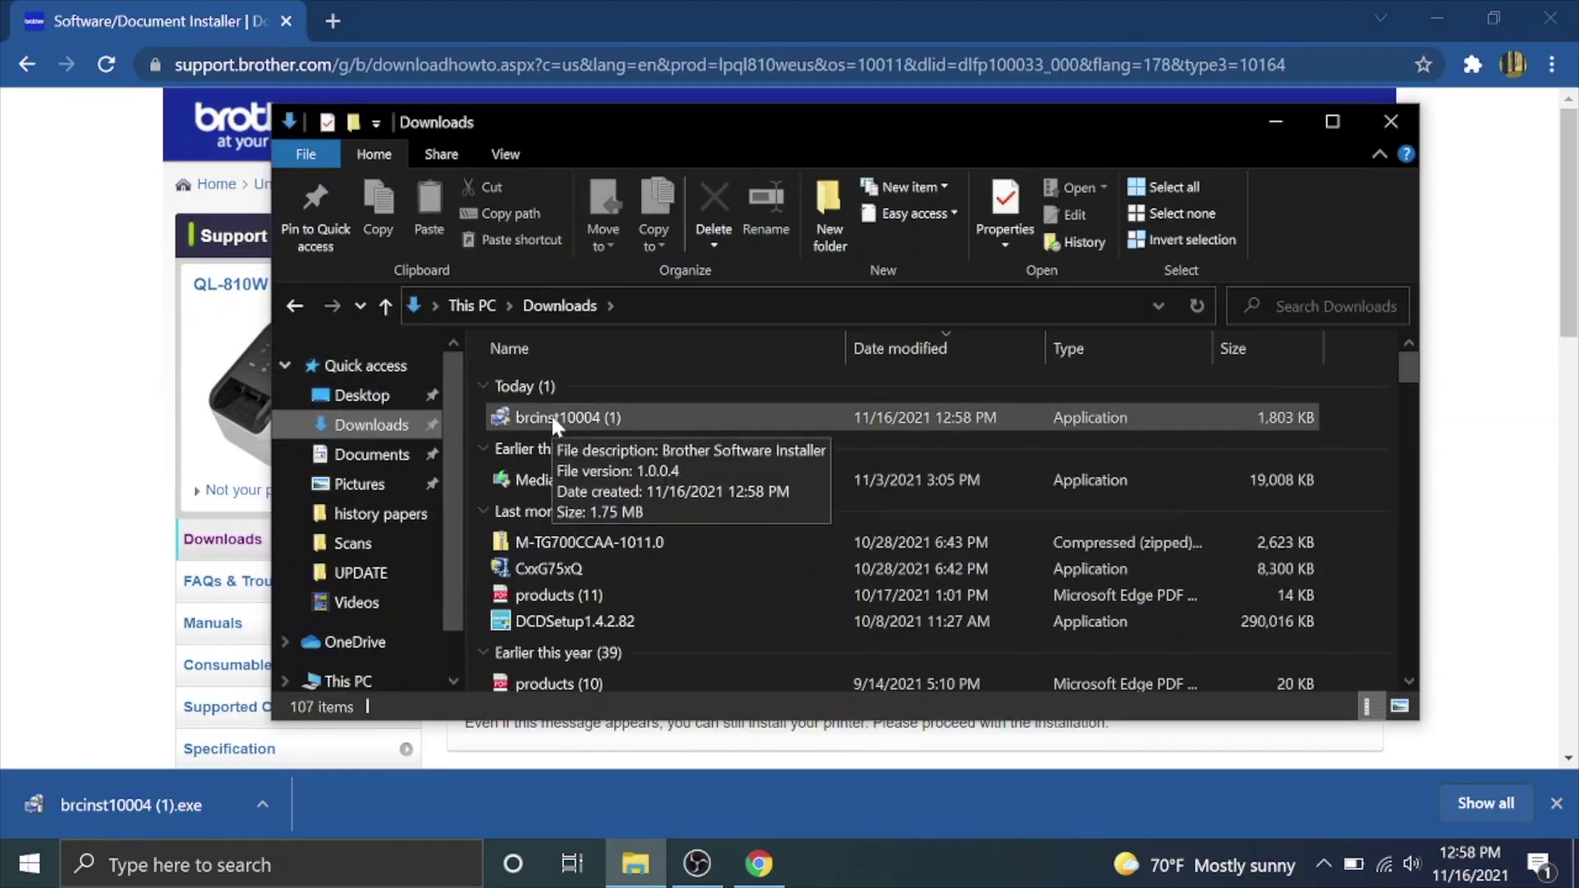
{"action": "left_click", "coordinate": [550, 416]}
{"action": "double_click", "coordinate": [553, 417]}
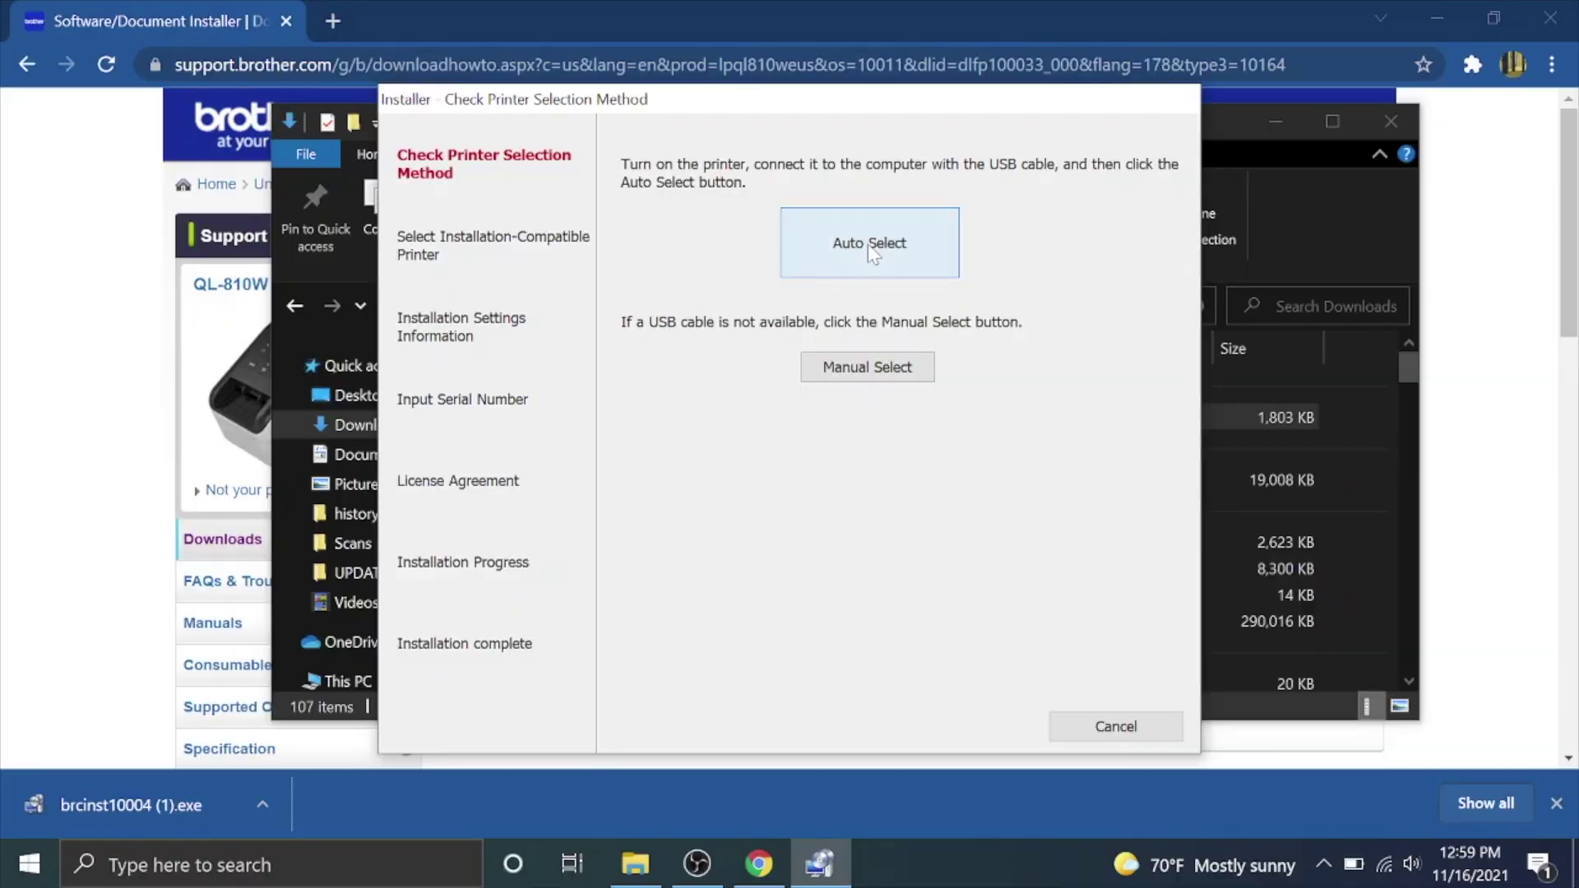
Auto-select the printer, keeping Brother QL-810W and English.
{"action": "left_click", "coordinate": [867, 243]}
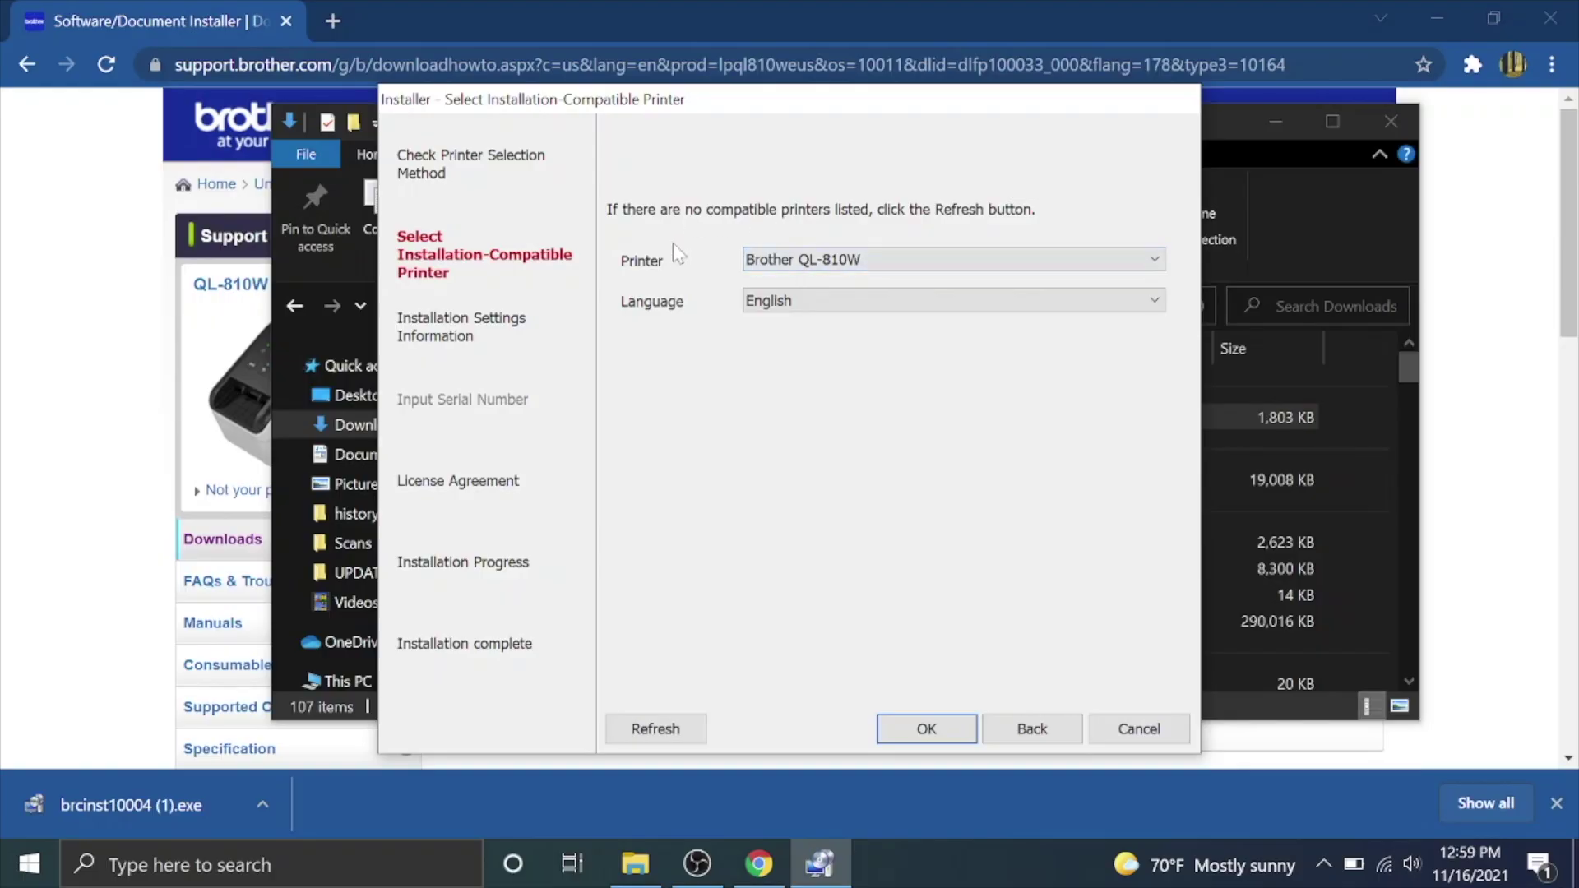
{"action": "left_click", "coordinate": [620, 736]}
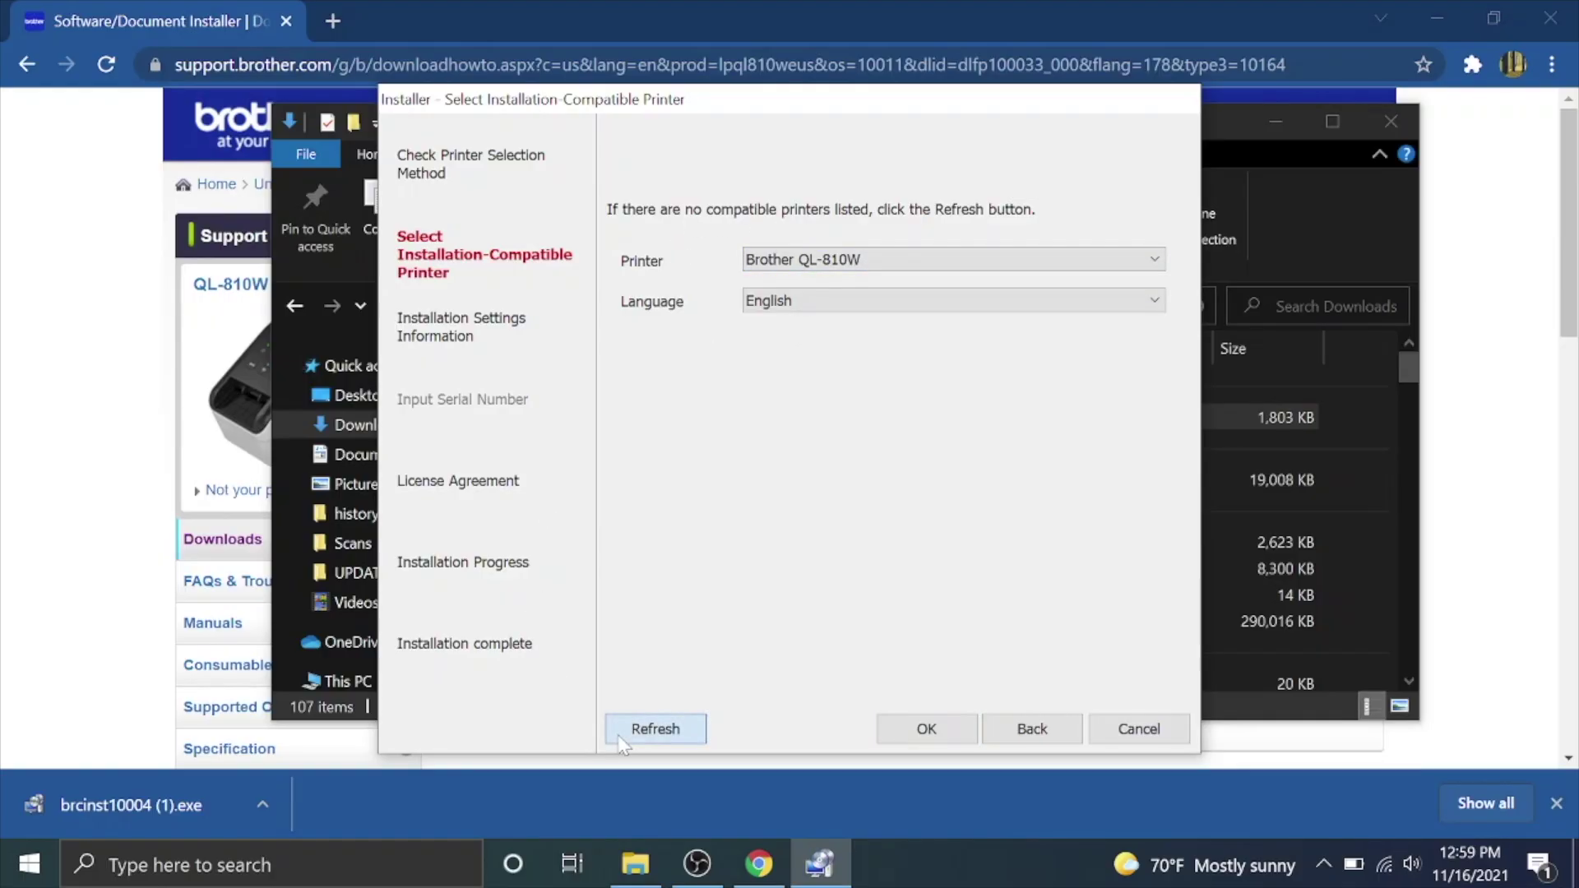
{"action": "left_click", "coordinate": [792, 263]}
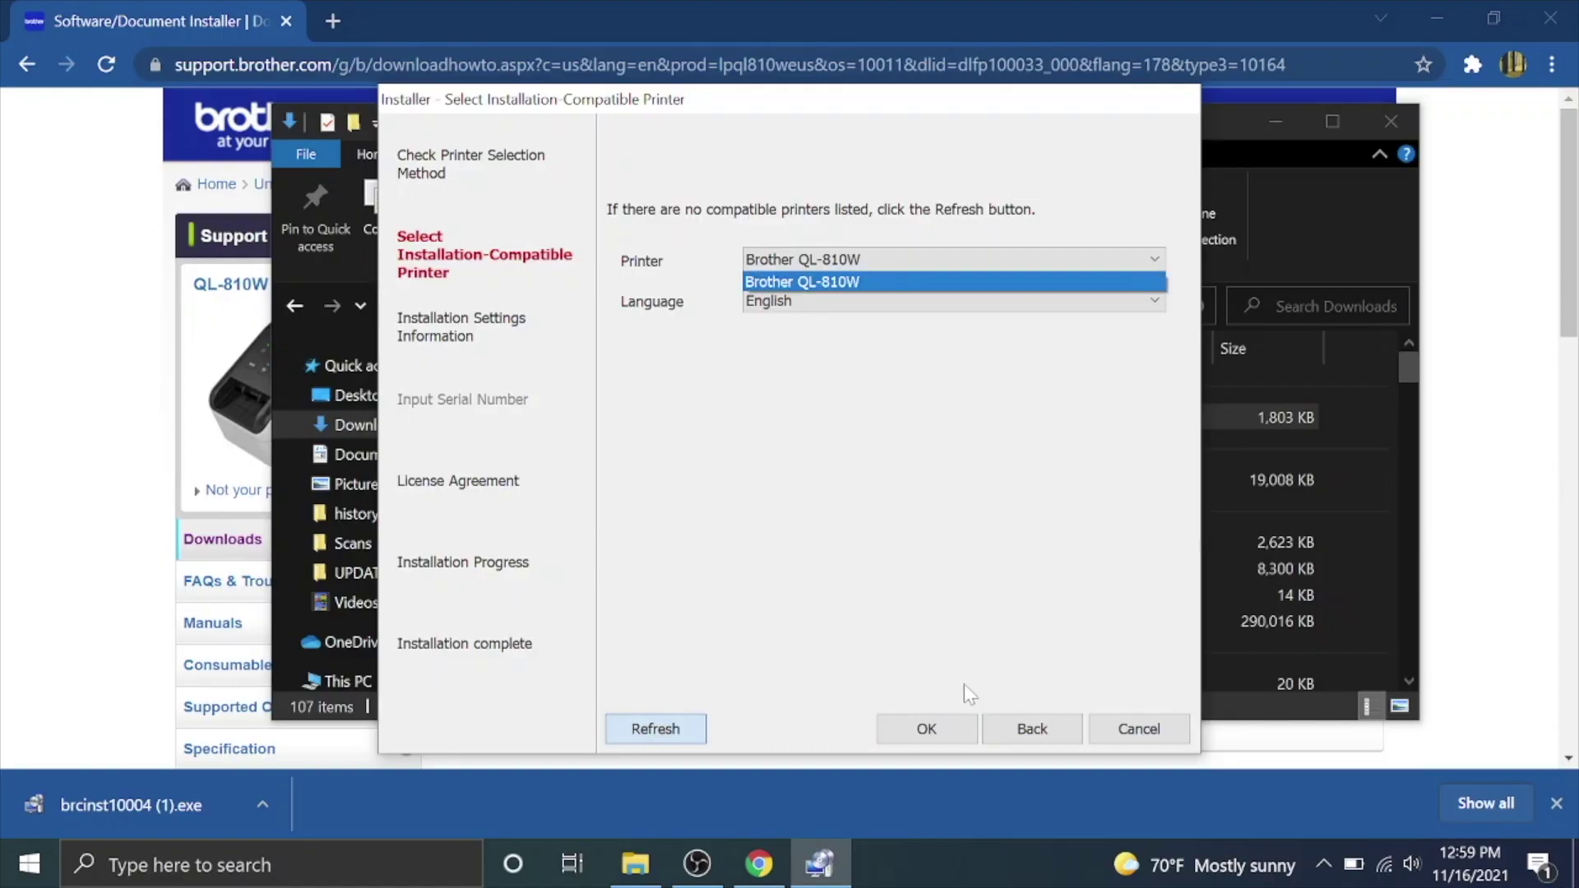
{"action": "left_click", "coordinate": [969, 529]}
{"action": "left_click", "coordinate": [909, 730]}
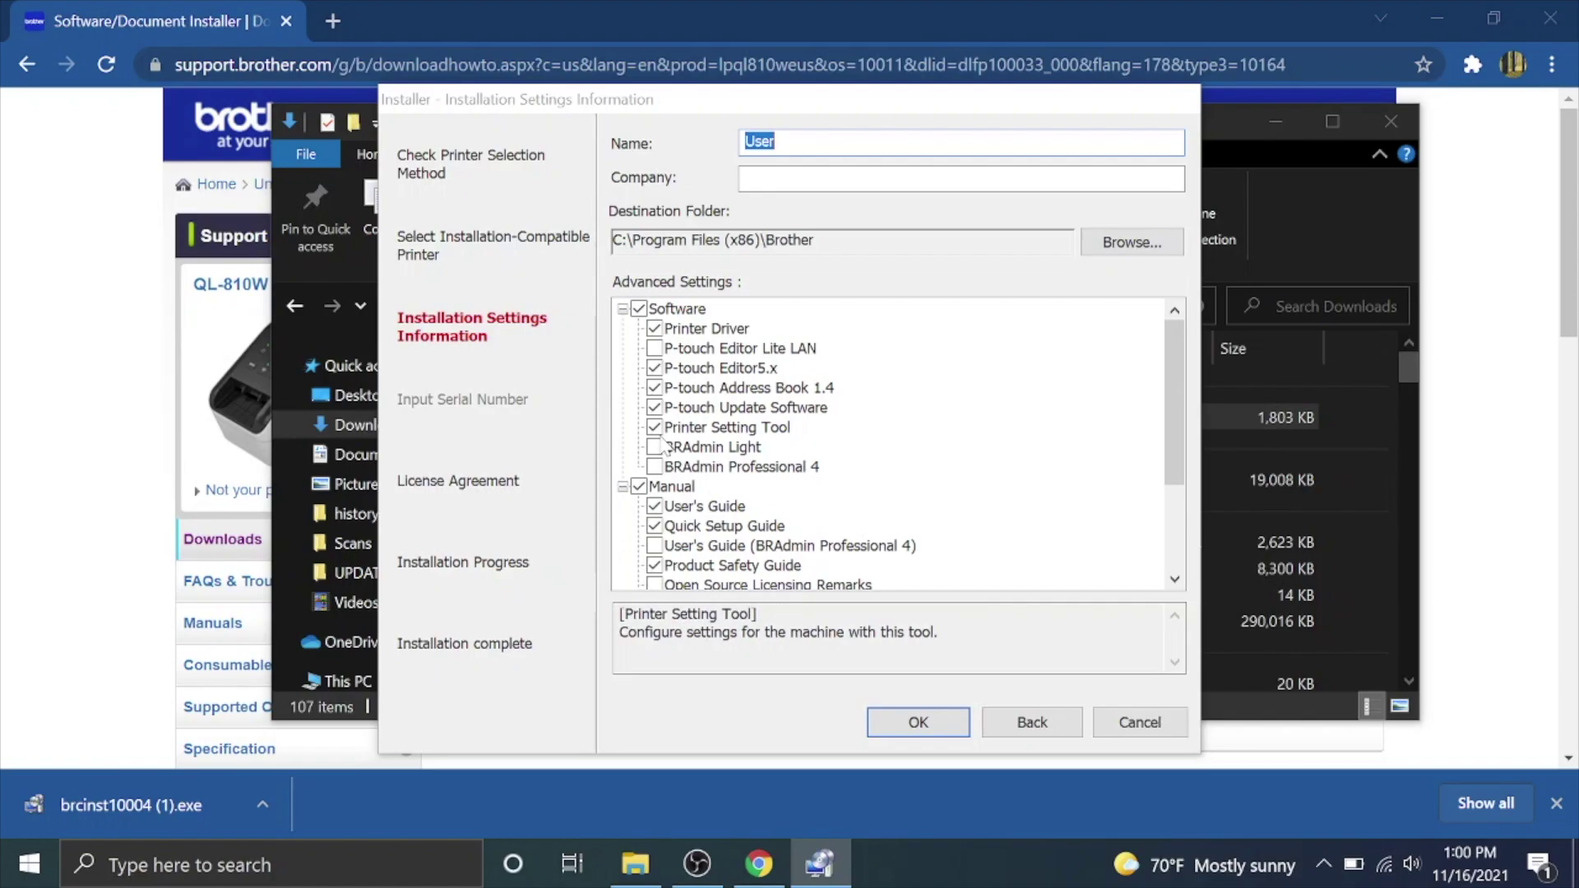
Accept the default installation settings and the software license agreement.
{"action": "left_click", "coordinate": [904, 722]}
{"action": "scroll", "coordinate": [896, 411], "scroll_direction": "down", "scroll_amount": 10}
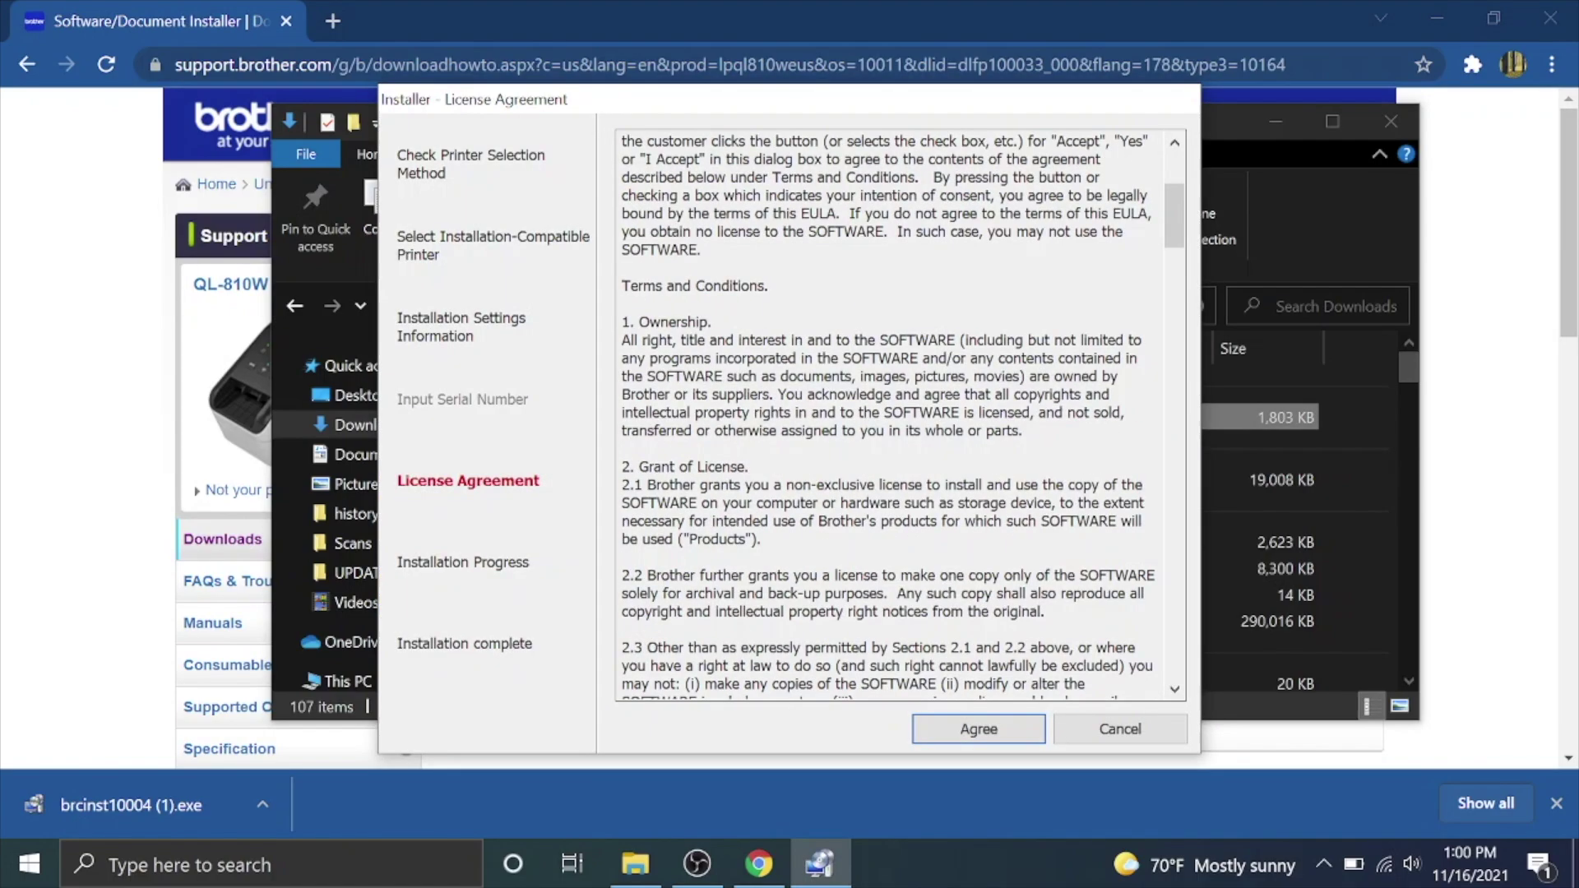
{"action": "scroll", "coordinate": [896, 411], "scroll_direction": "down", "scroll_amount": 5}
{"action": "left_click", "coordinate": [945, 730]}
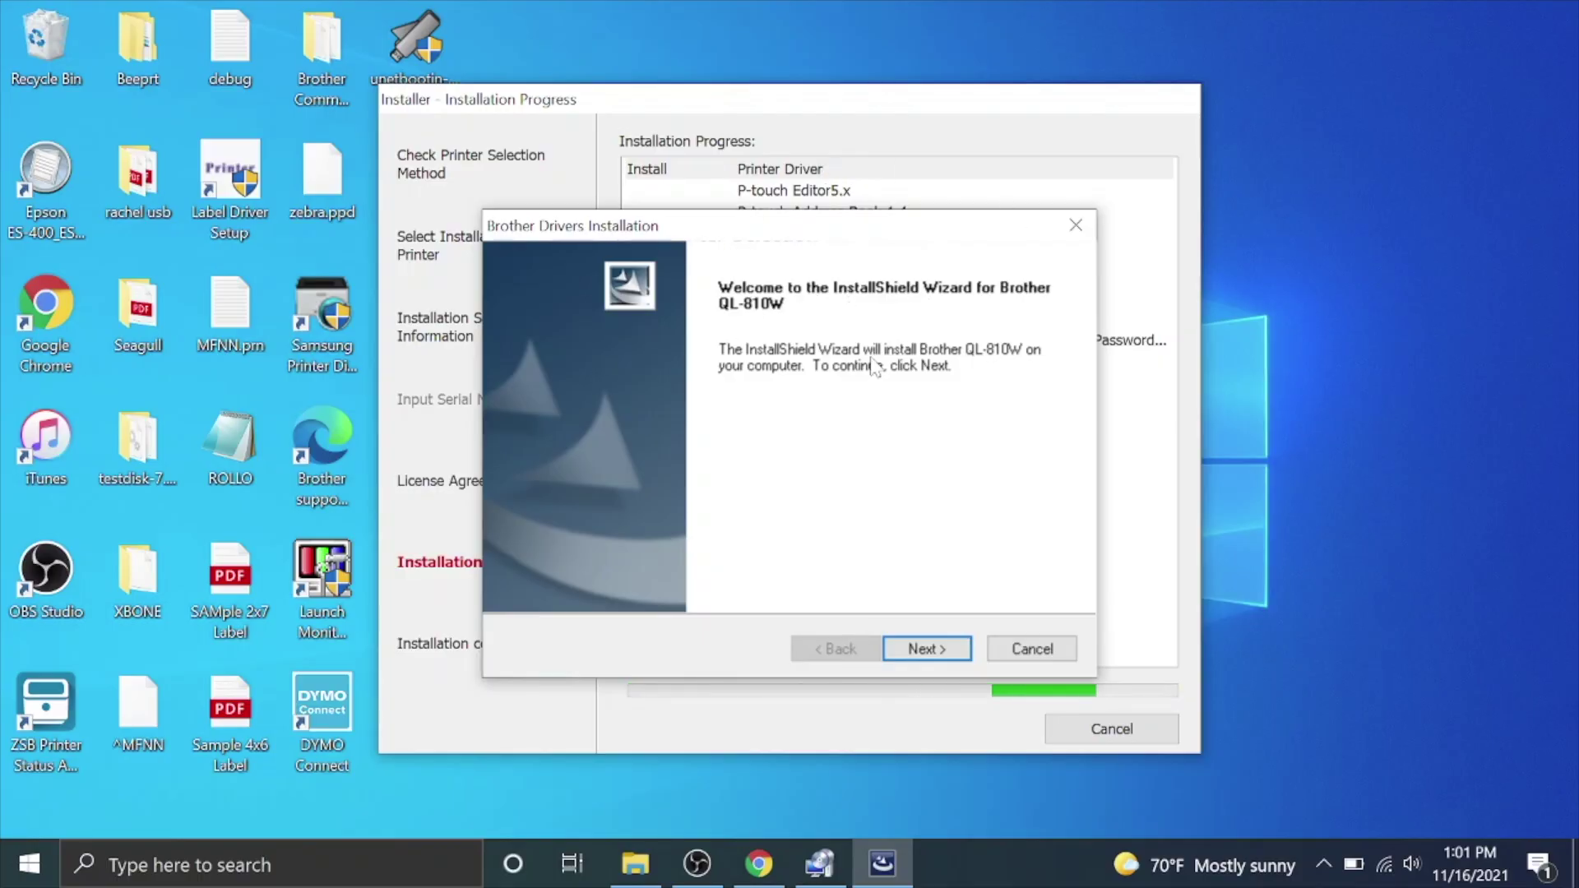
Choose Wireless Network Connection, keep Peer-to-Peer, and leave Windows Firewall settings unchanged.
{"action": "left_click", "coordinate": [917, 650]}
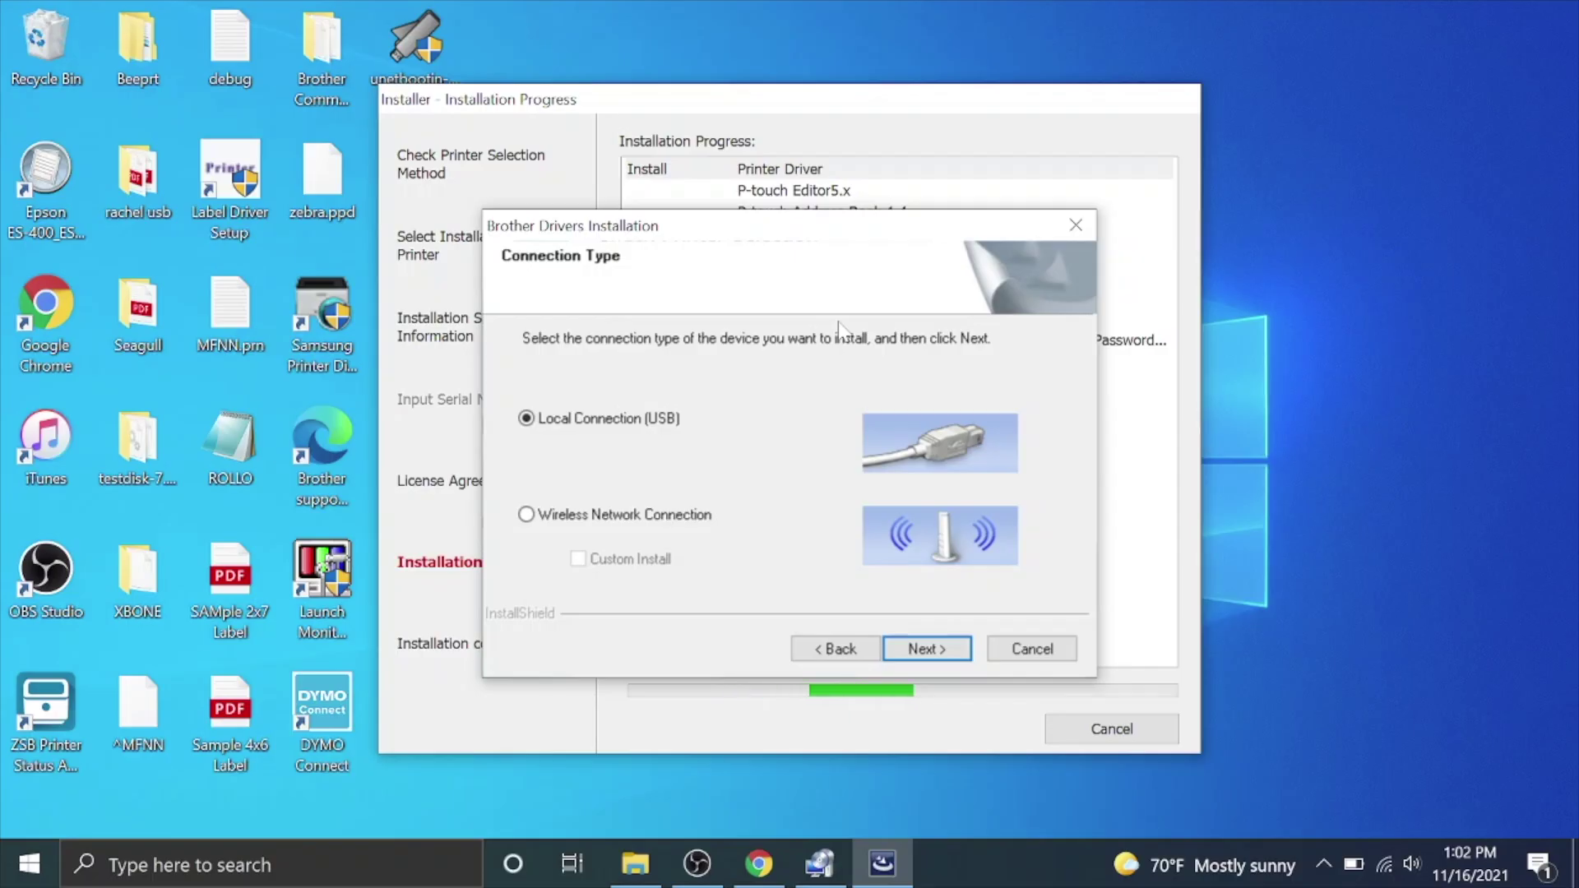
{"action": "left_click", "coordinate": [577, 516]}
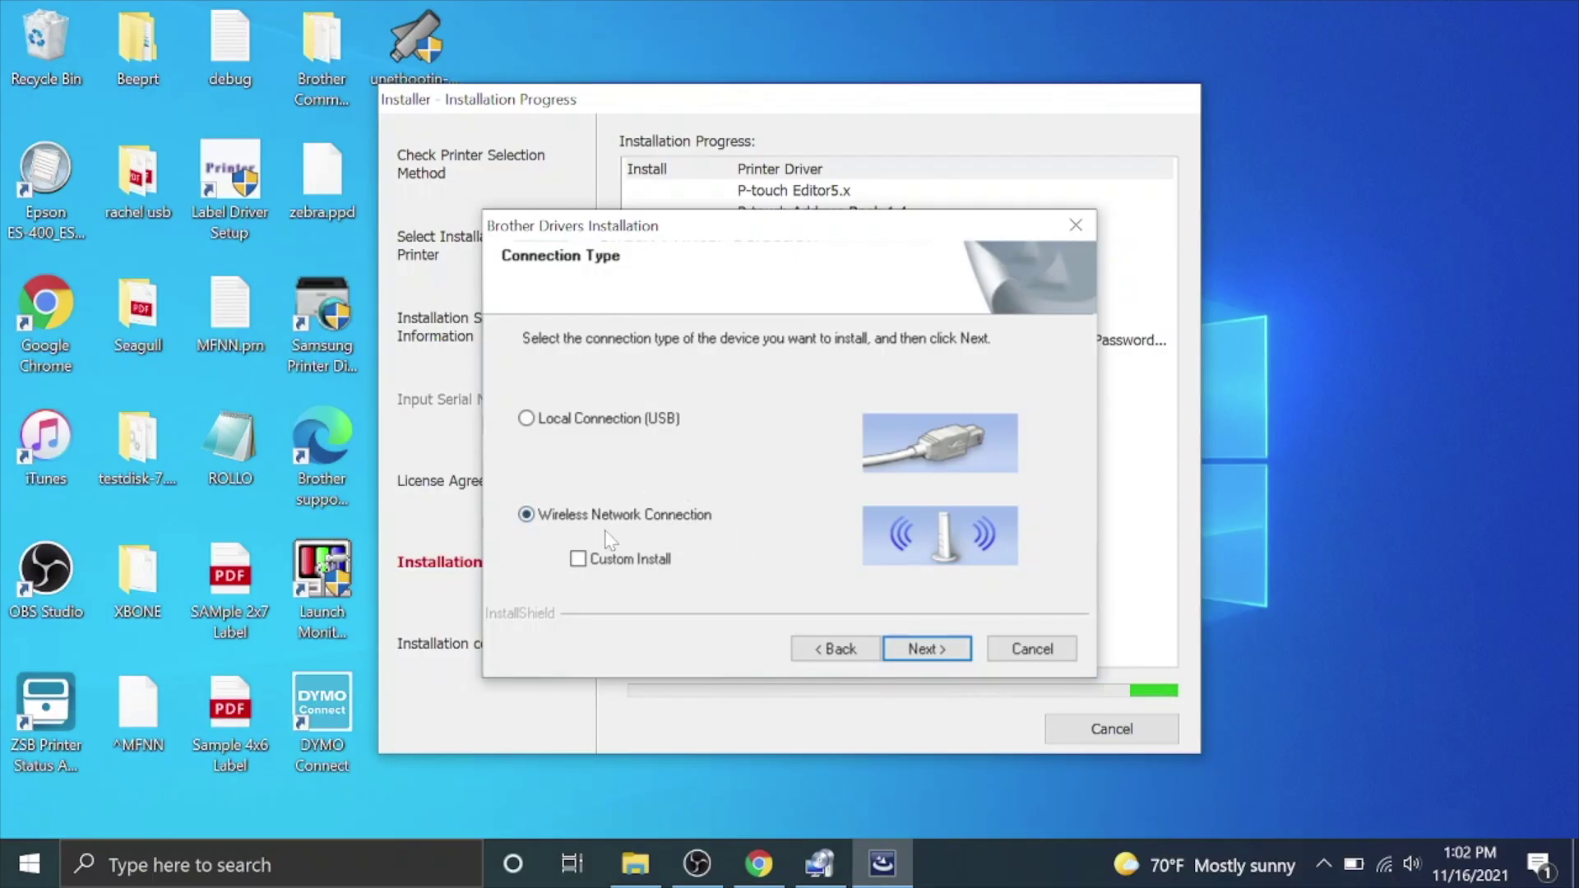
{"action": "left_click", "coordinate": [921, 649]}
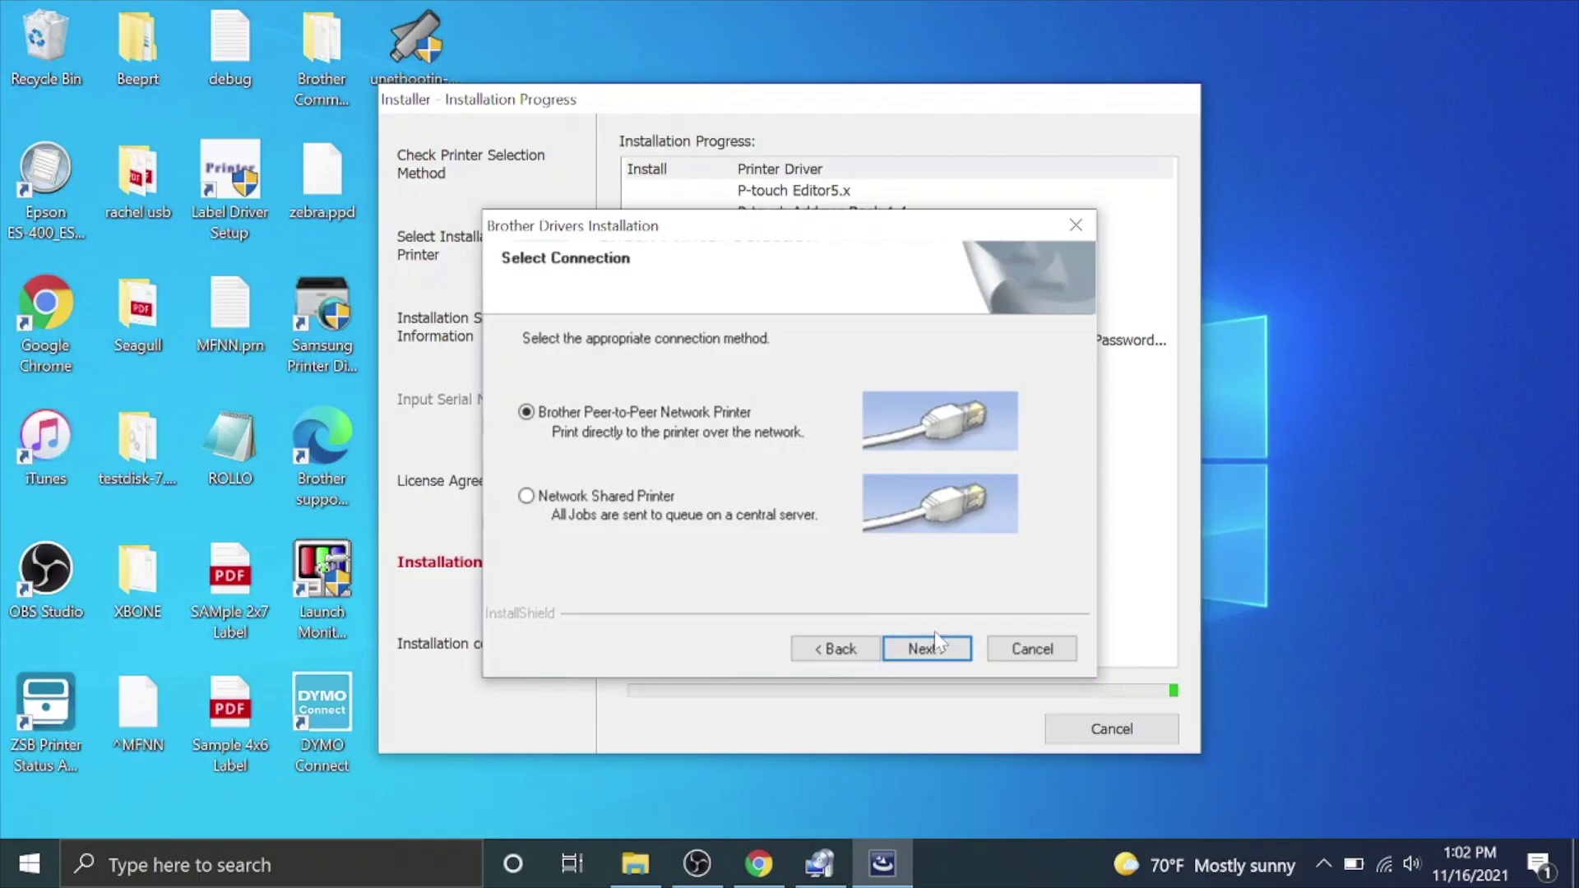
{"action": "left_click", "coordinate": [933, 647]}
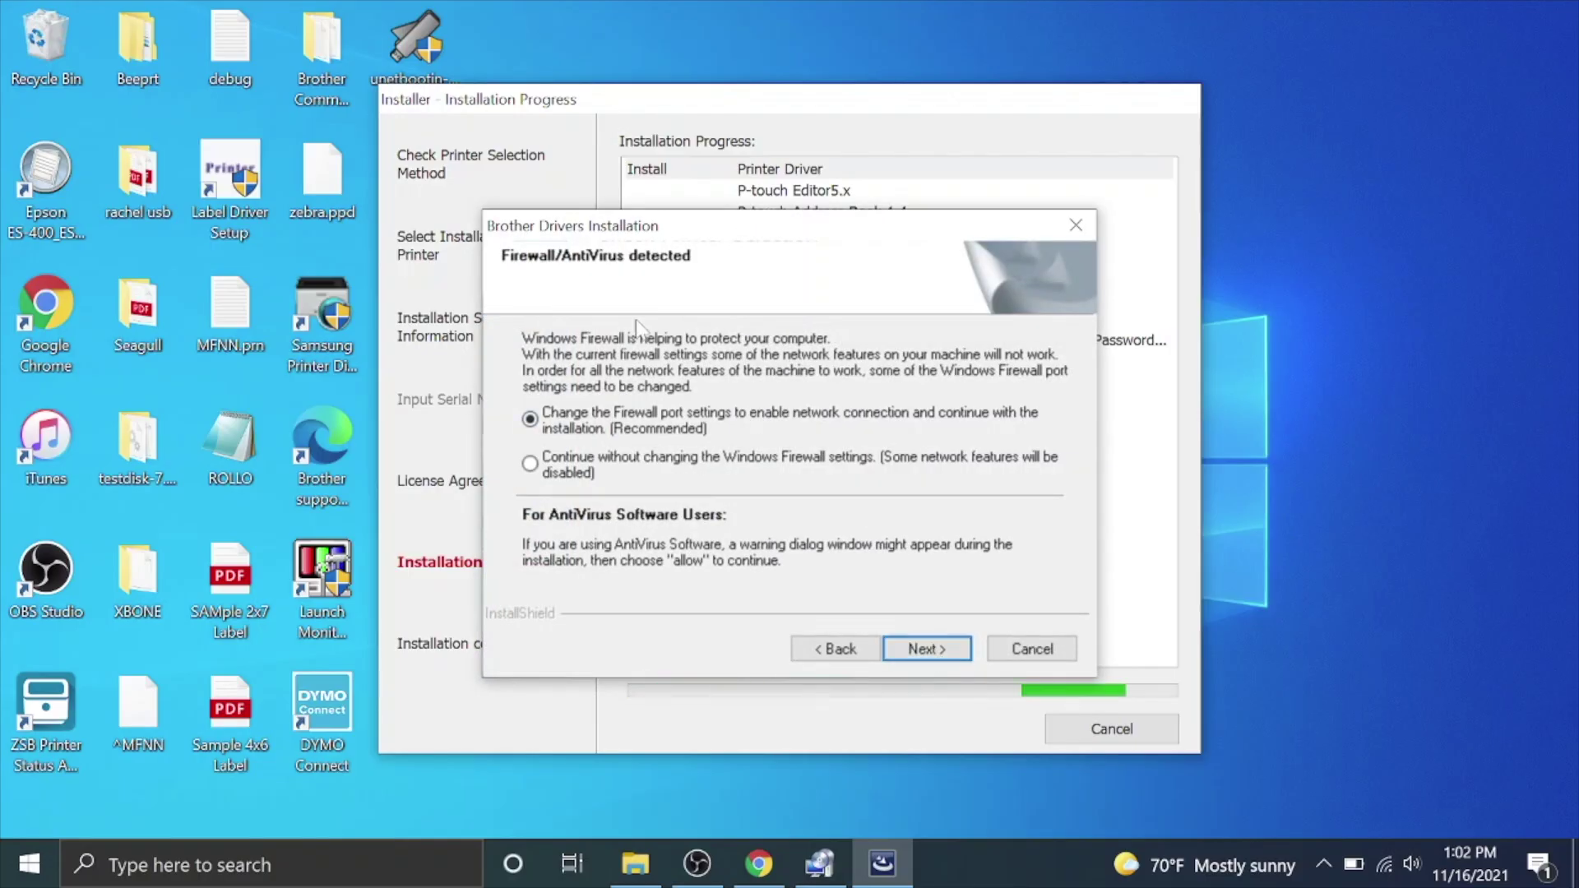
{"action": "left_click", "coordinate": [531, 463]}
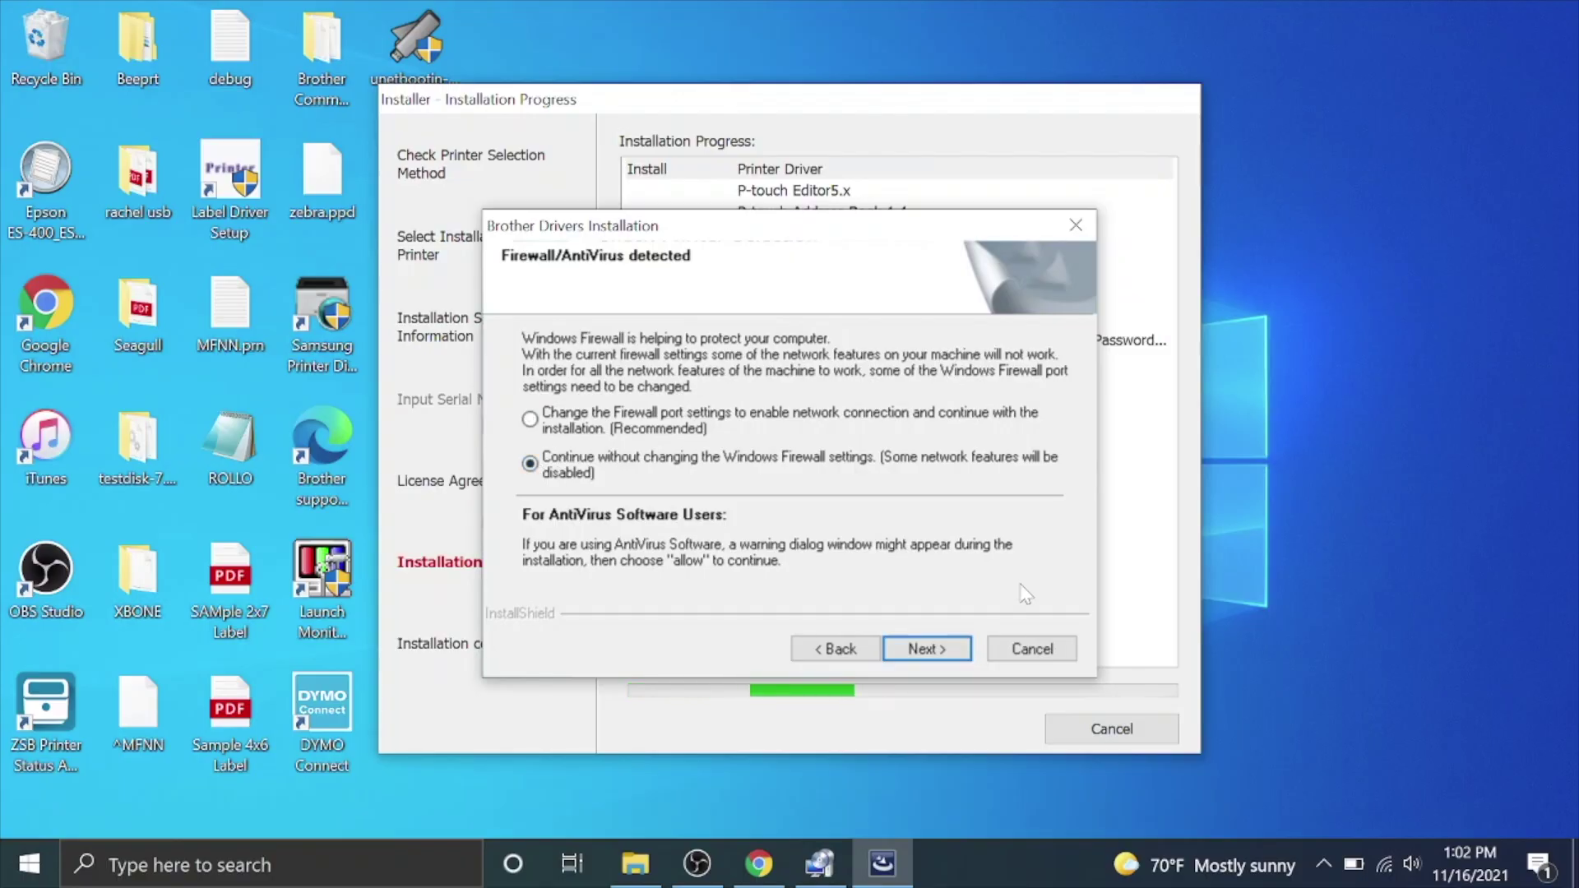
{"action": "left_click", "coordinate": [919, 649]}
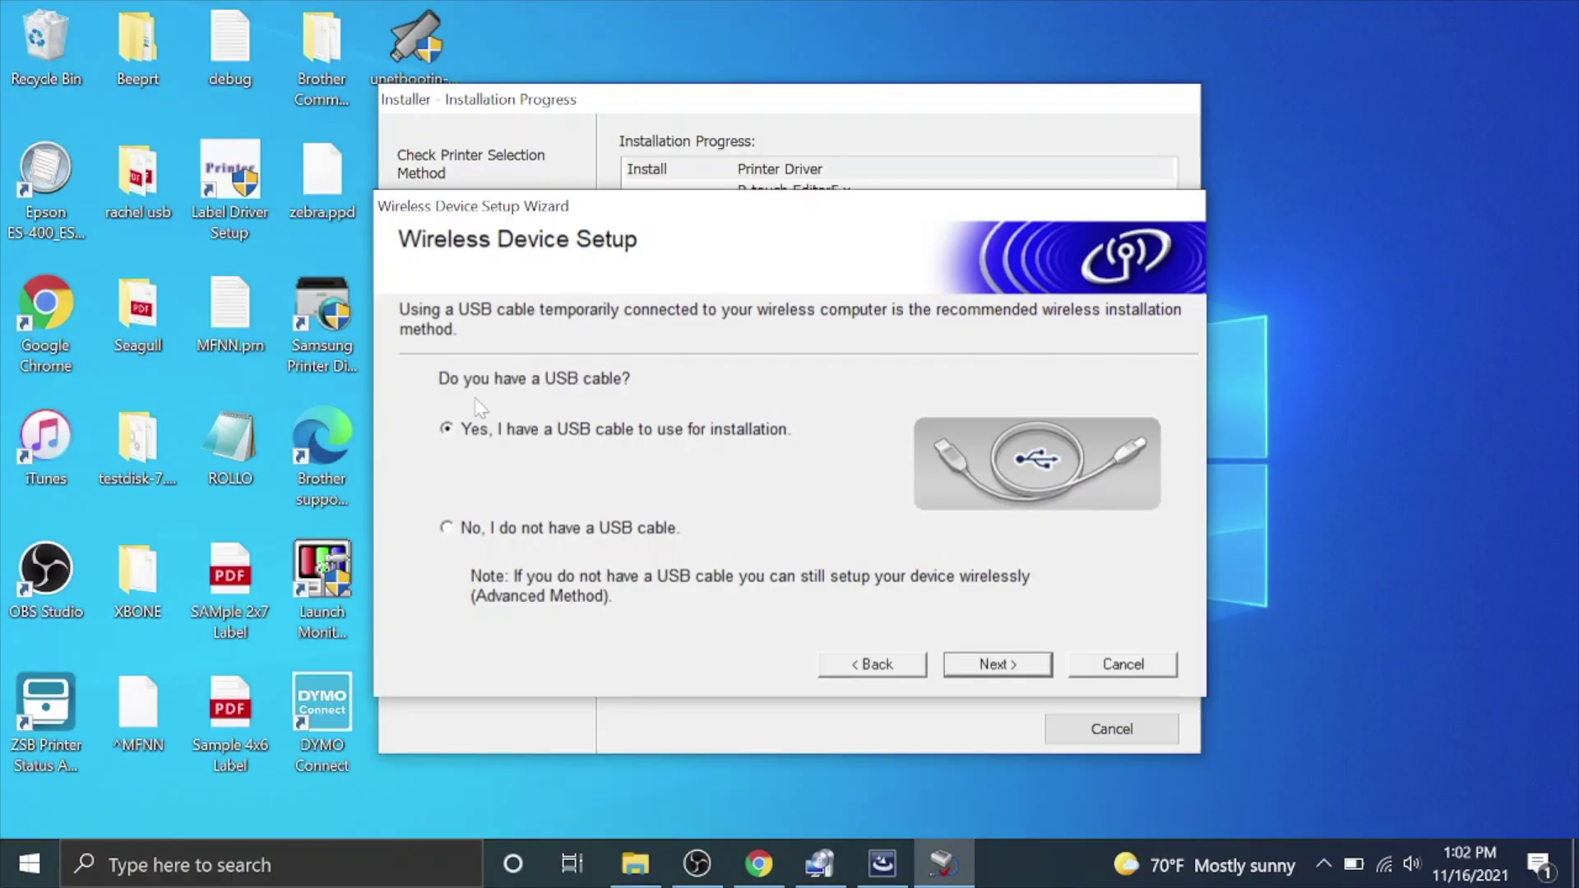
Keep 'Yes, I have a USB cable' and let the wizard detect the 8 Foot Ceilings settings.
{"action": "left_click", "coordinate": [975, 664]}
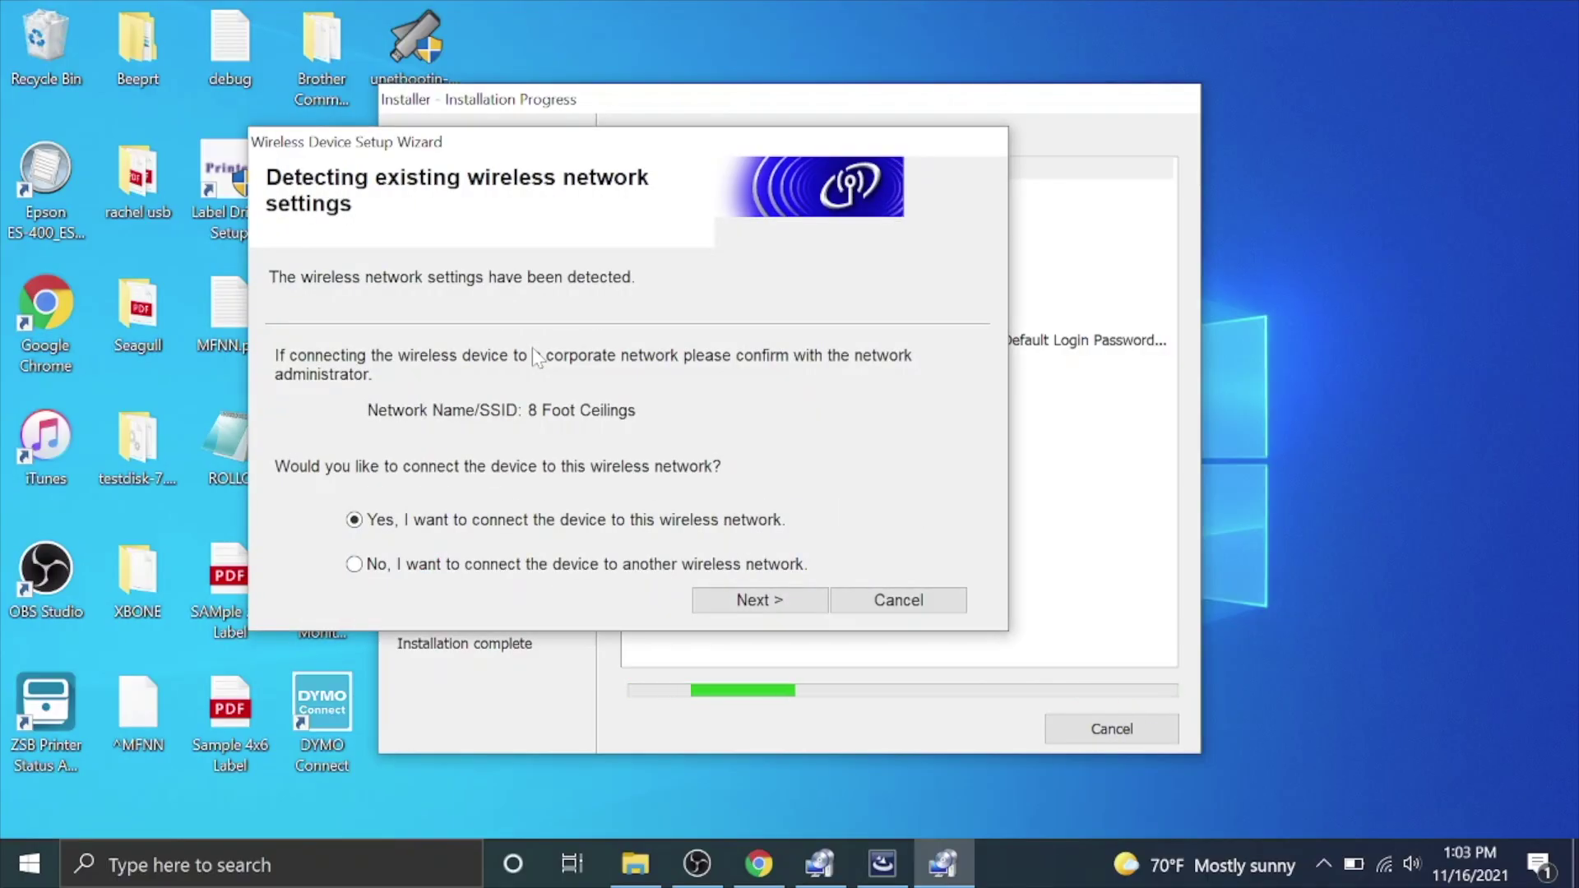
Check the nearby Wi-Fi networks, then choose to connect the printer to another network.
{"action": "left_click", "coordinate": [1386, 869]}
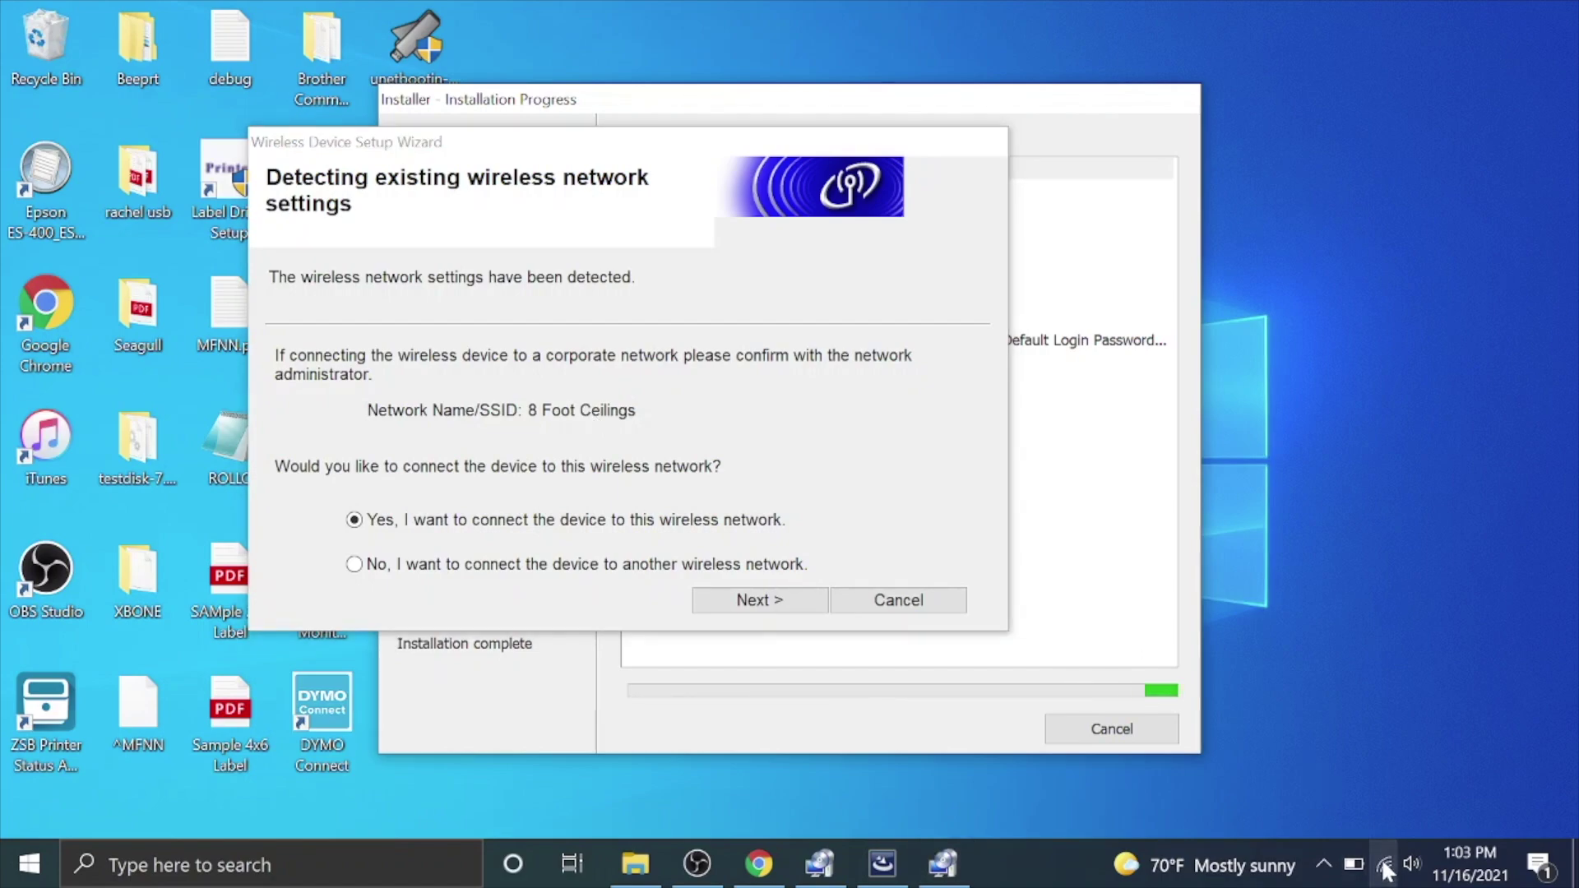
{"action": "left_click", "coordinate": [1354, 39]}
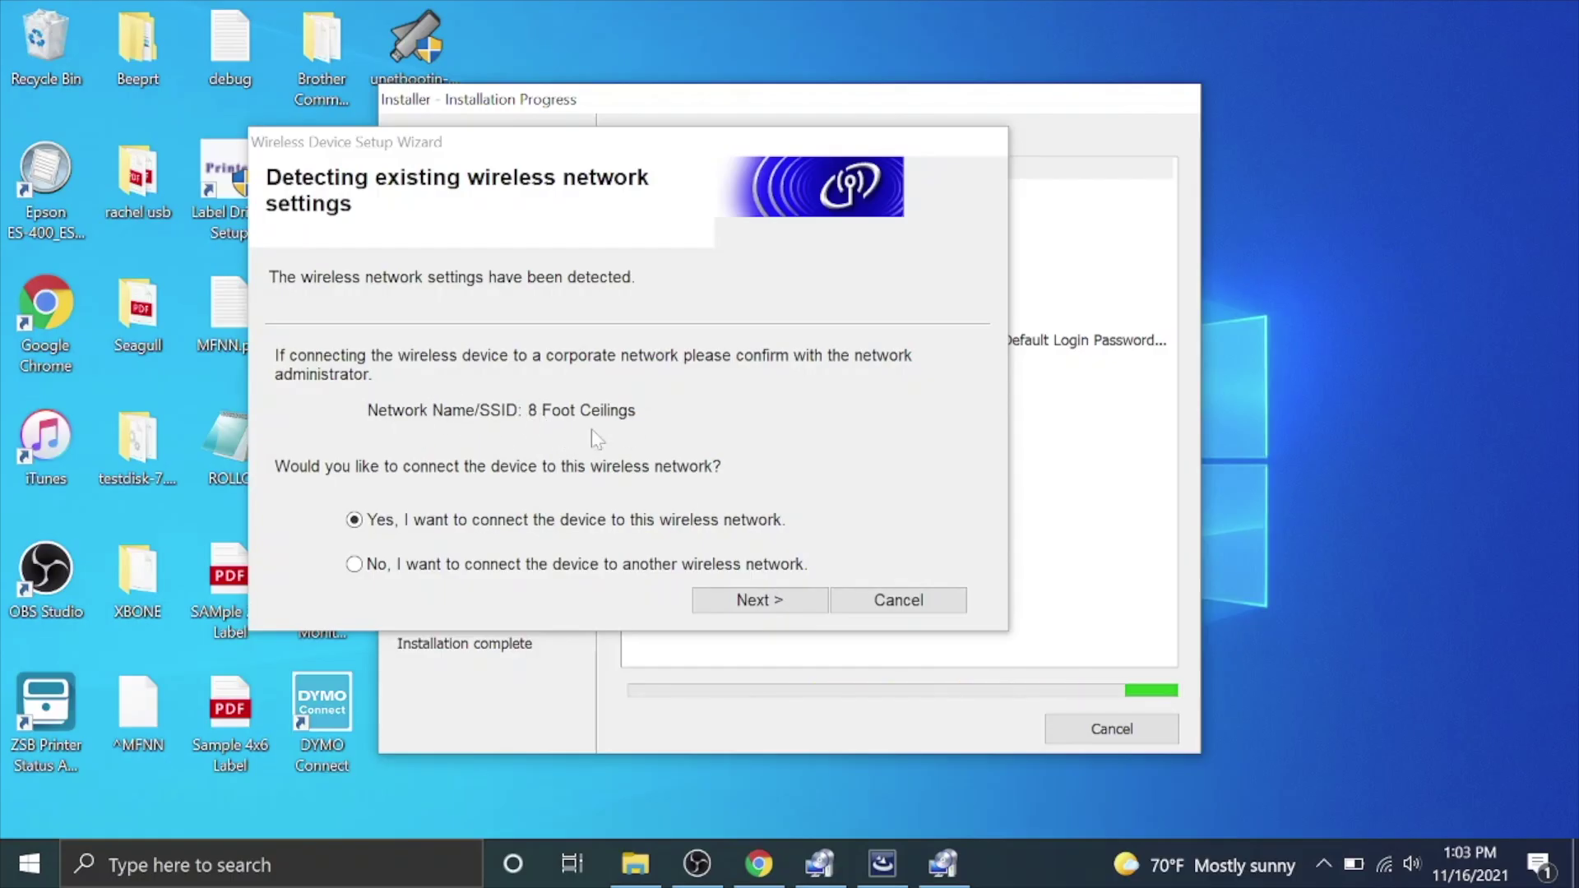
{"action": "left_click", "coordinate": [481, 567]}
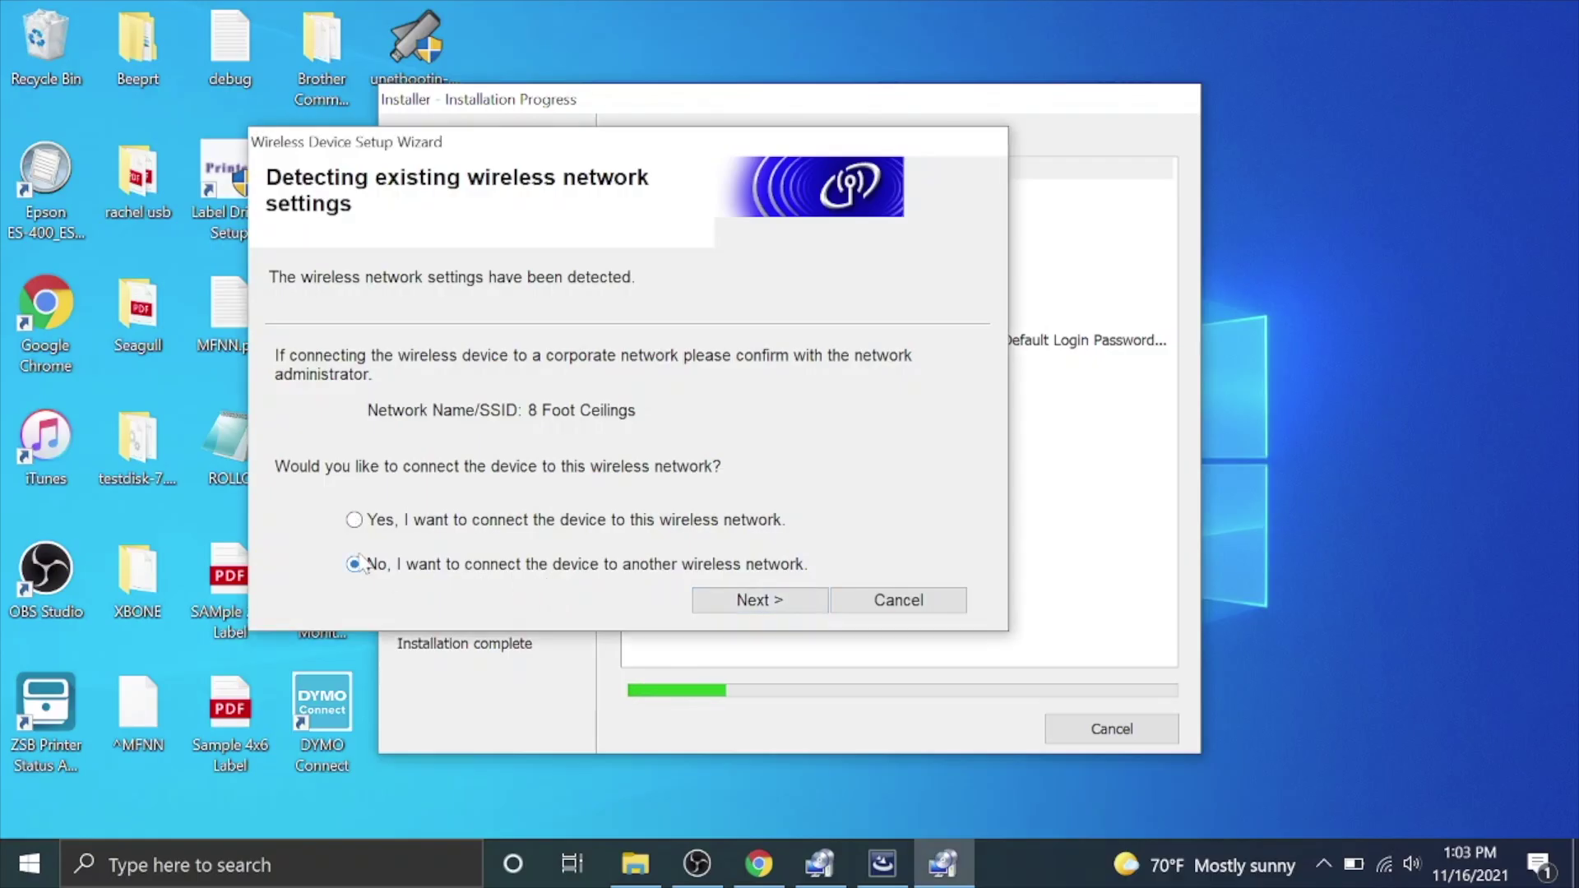
{"action": "left_click", "coordinate": [705, 600]}
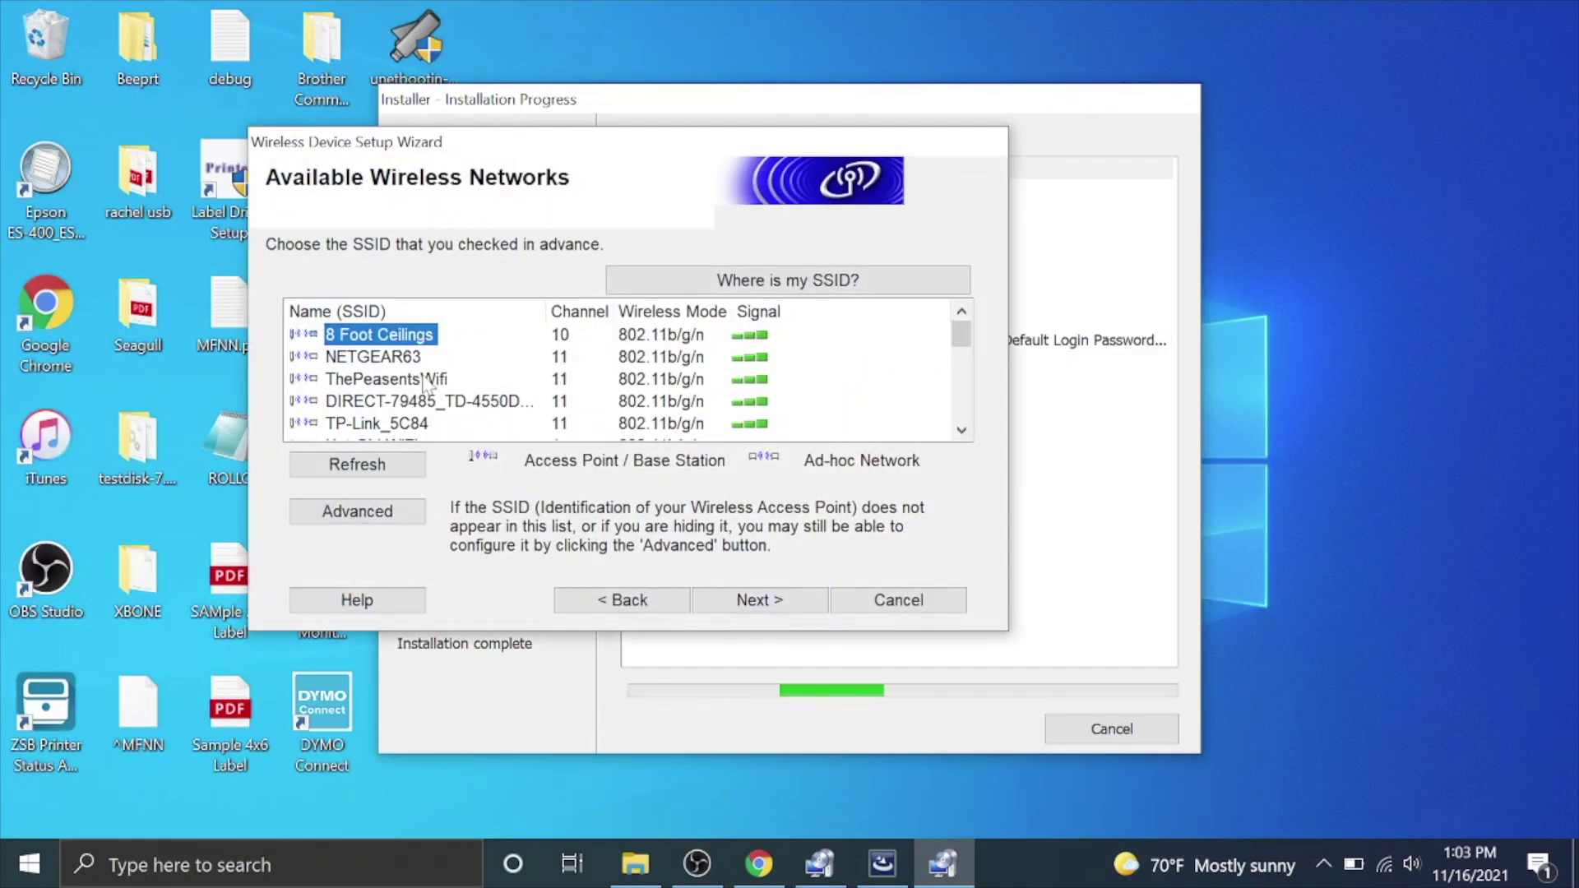
Select 8 Foot Ceilings as the printer's wireless network.
{"action": "scroll", "coordinate": [386, 360], "scroll_direction": "down", "scroll_amount": 5}
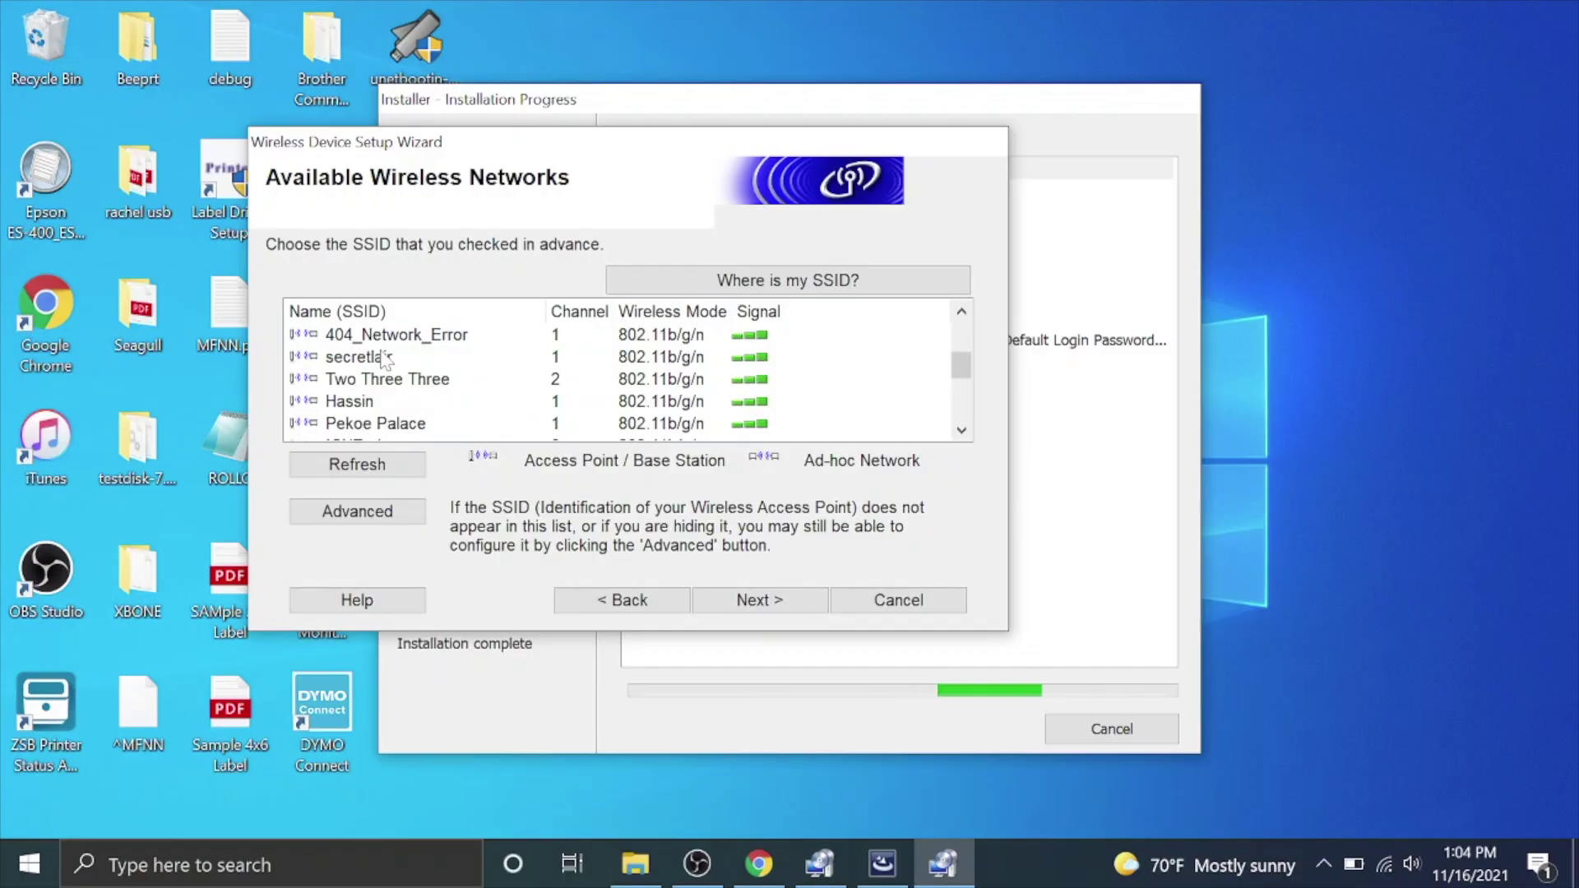
{"action": "scroll", "coordinate": [385, 361], "scroll_direction": "down", "scroll_amount": 5}
{"action": "scroll", "coordinate": [383, 361], "scroll_direction": "up", "scroll_amount": 10}
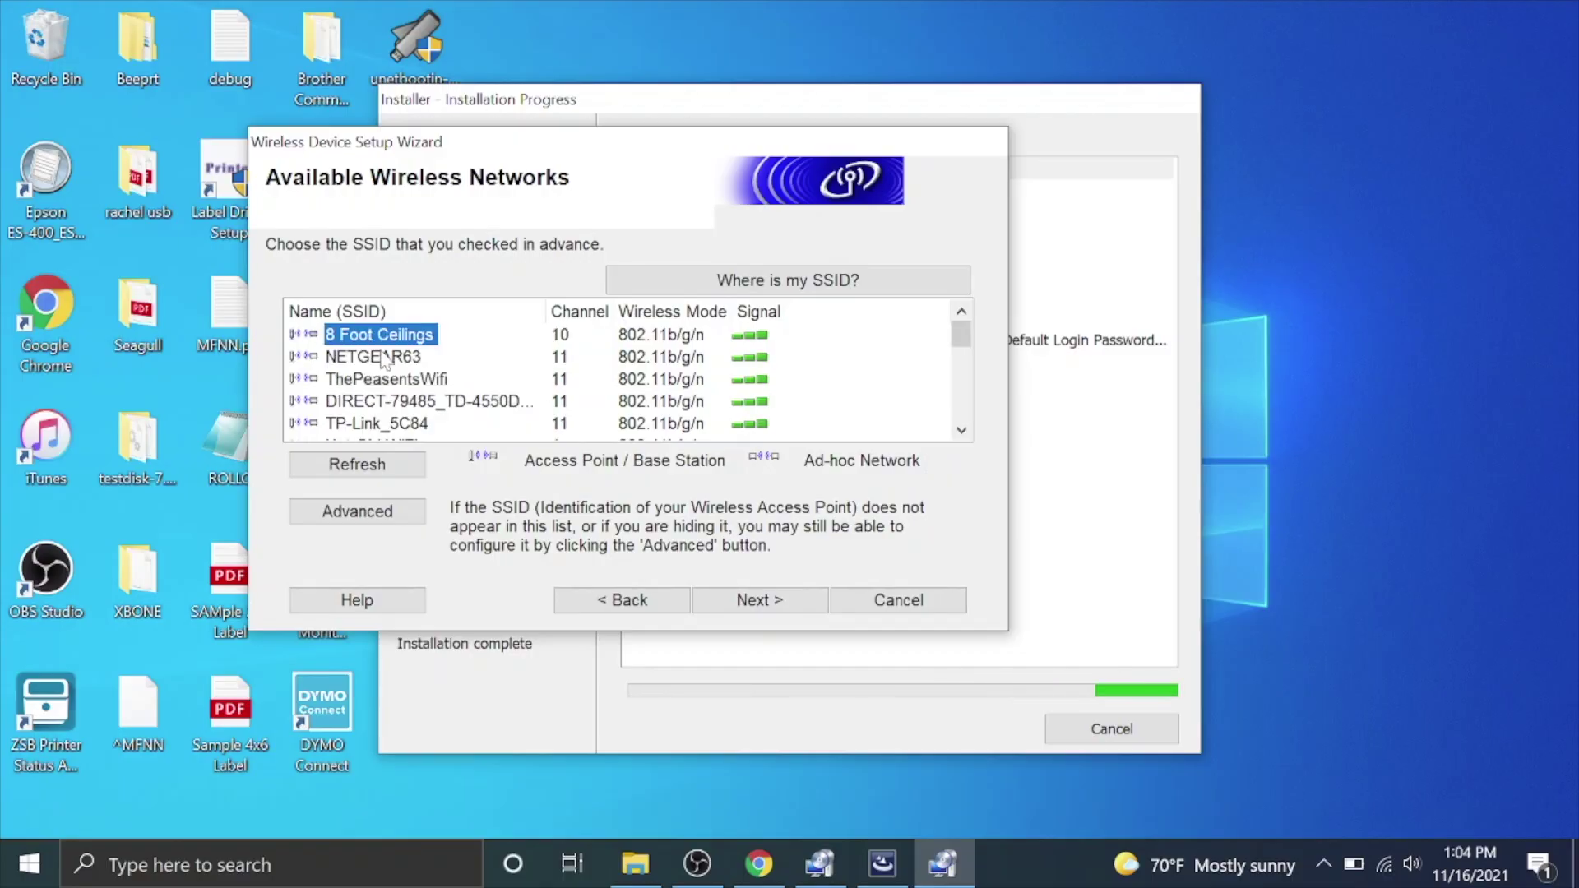
{"action": "key", "text": "Down"}
{"action": "key", "text": "Down"}
{"action": "key", "text": "Down"}
{"action": "key", "text": "Down"}
{"action": "key", "text": "Down"}
{"action": "key", "text": "Down"}
{"action": "key", "text": "Down"}
{"action": "key", "text": "Down"}
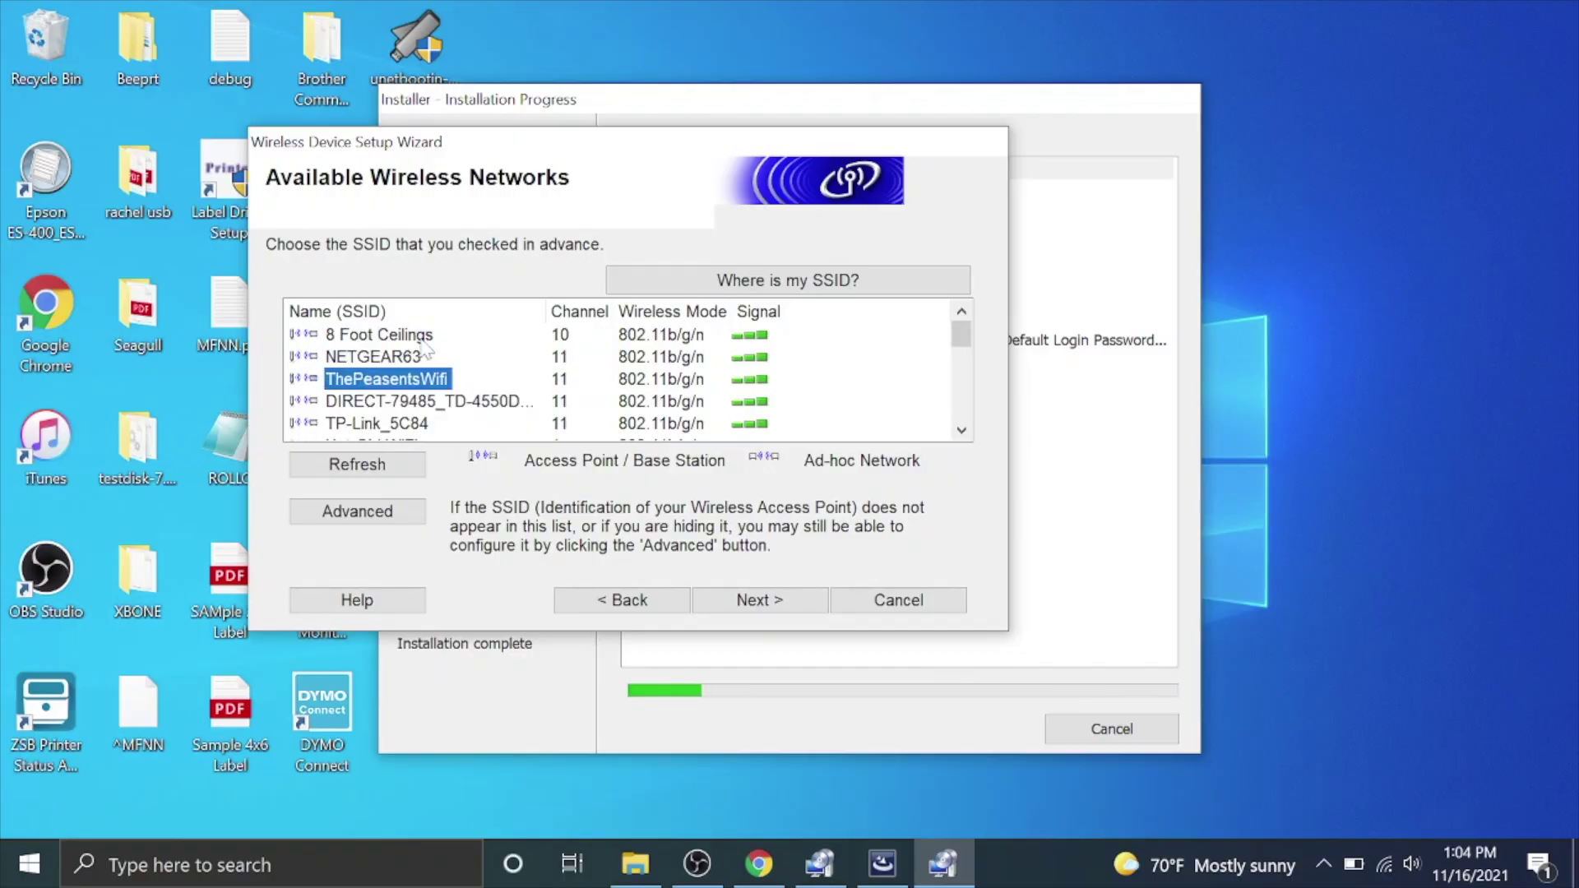
{"action": "key", "text": "Up"}
{"action": "key", "text": "Up"}
{"action": "key", "text": "Up"}
{"action": "key", "text": "Up"}
{"action": "key", "text": "Up"}
{"action": "key", "text": "Up"}
{"action": "key", "text": "Up"}
{"action": "key", "text": "Up"}
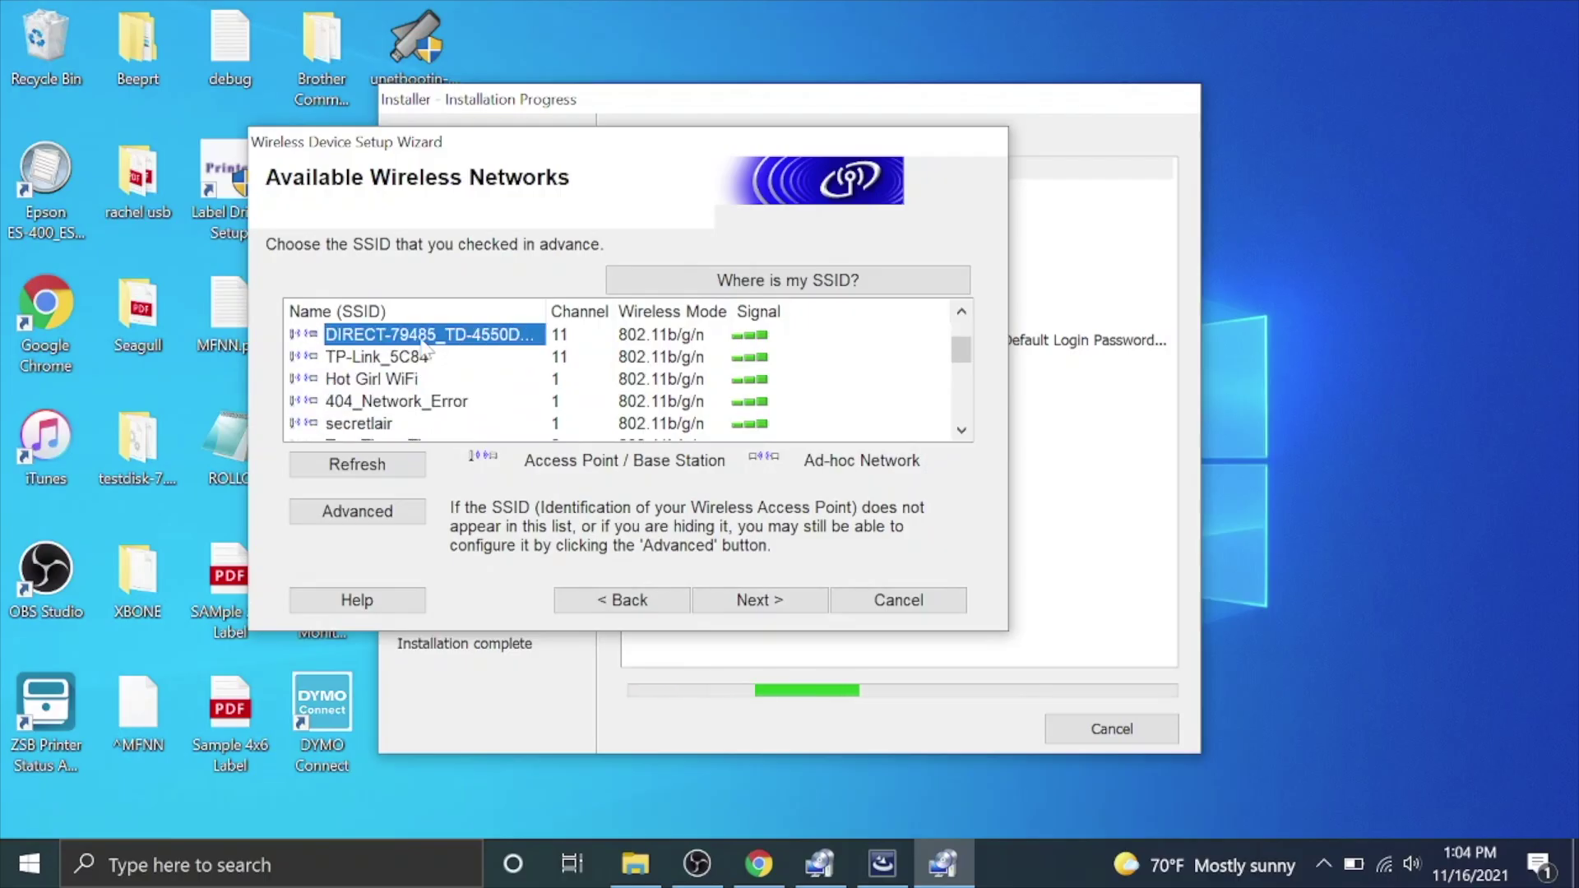
{"action": "key", "text": "Down"}
{"action": "key", "text": "Up"}
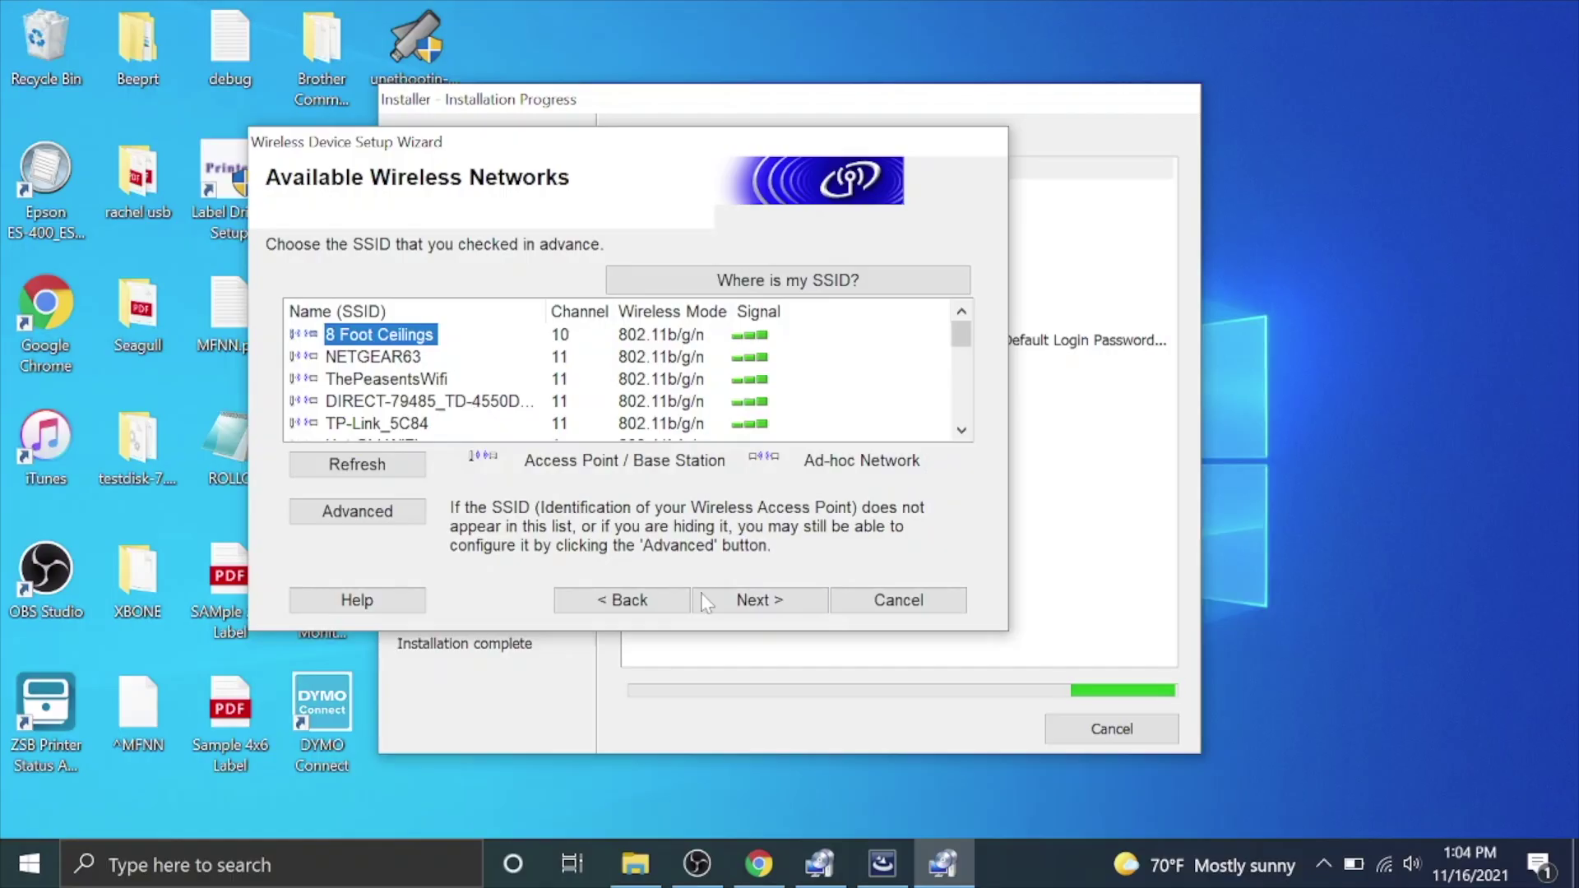
{"action": "left_click", "coordinate": [736, 604]}
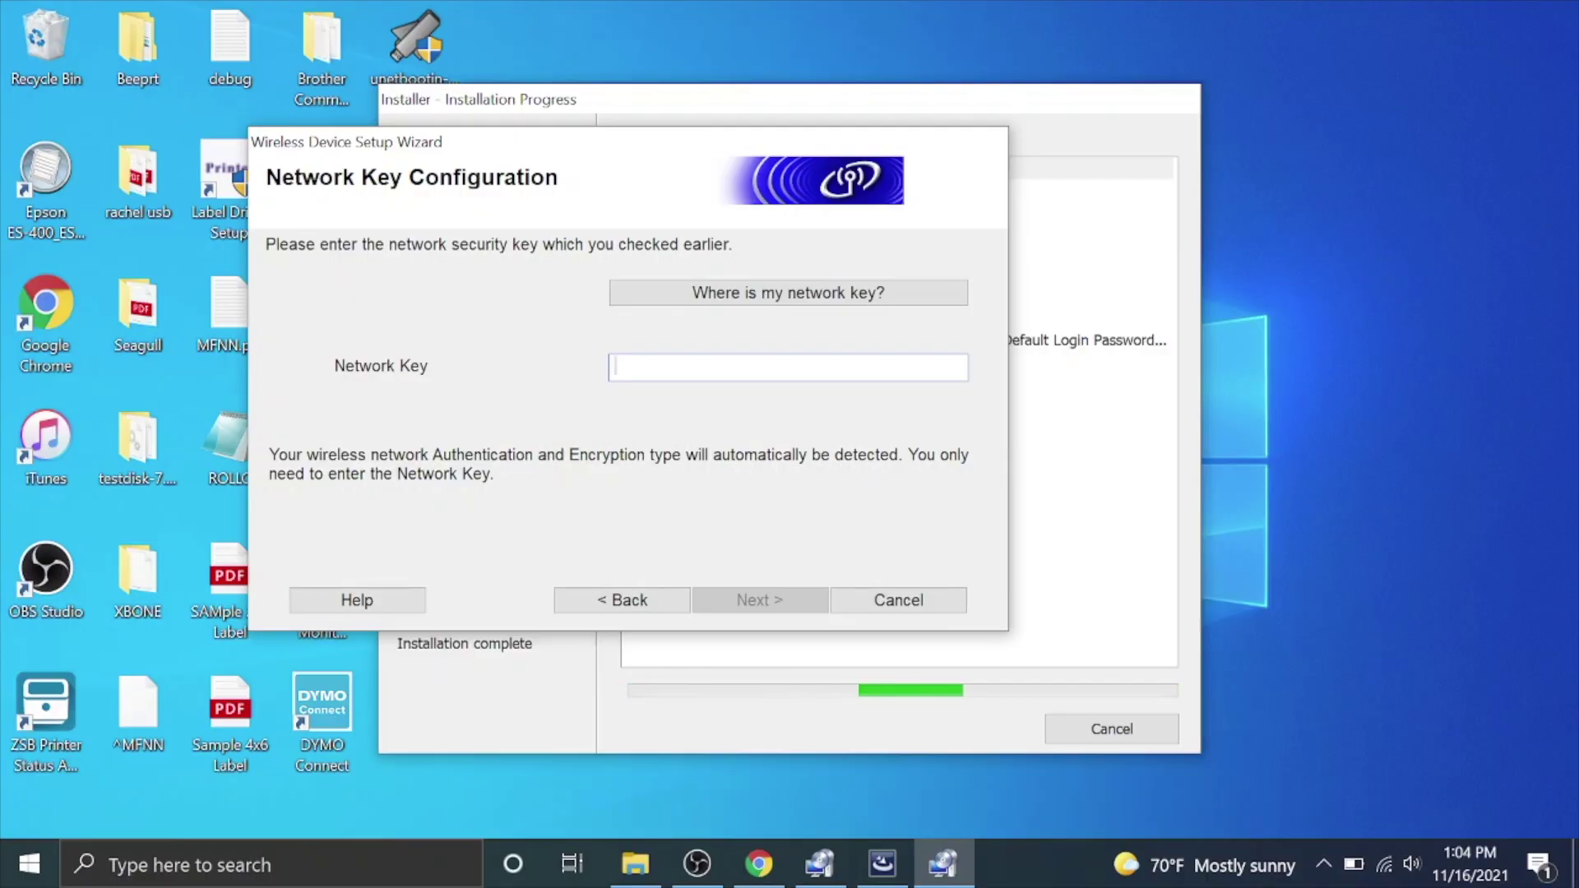
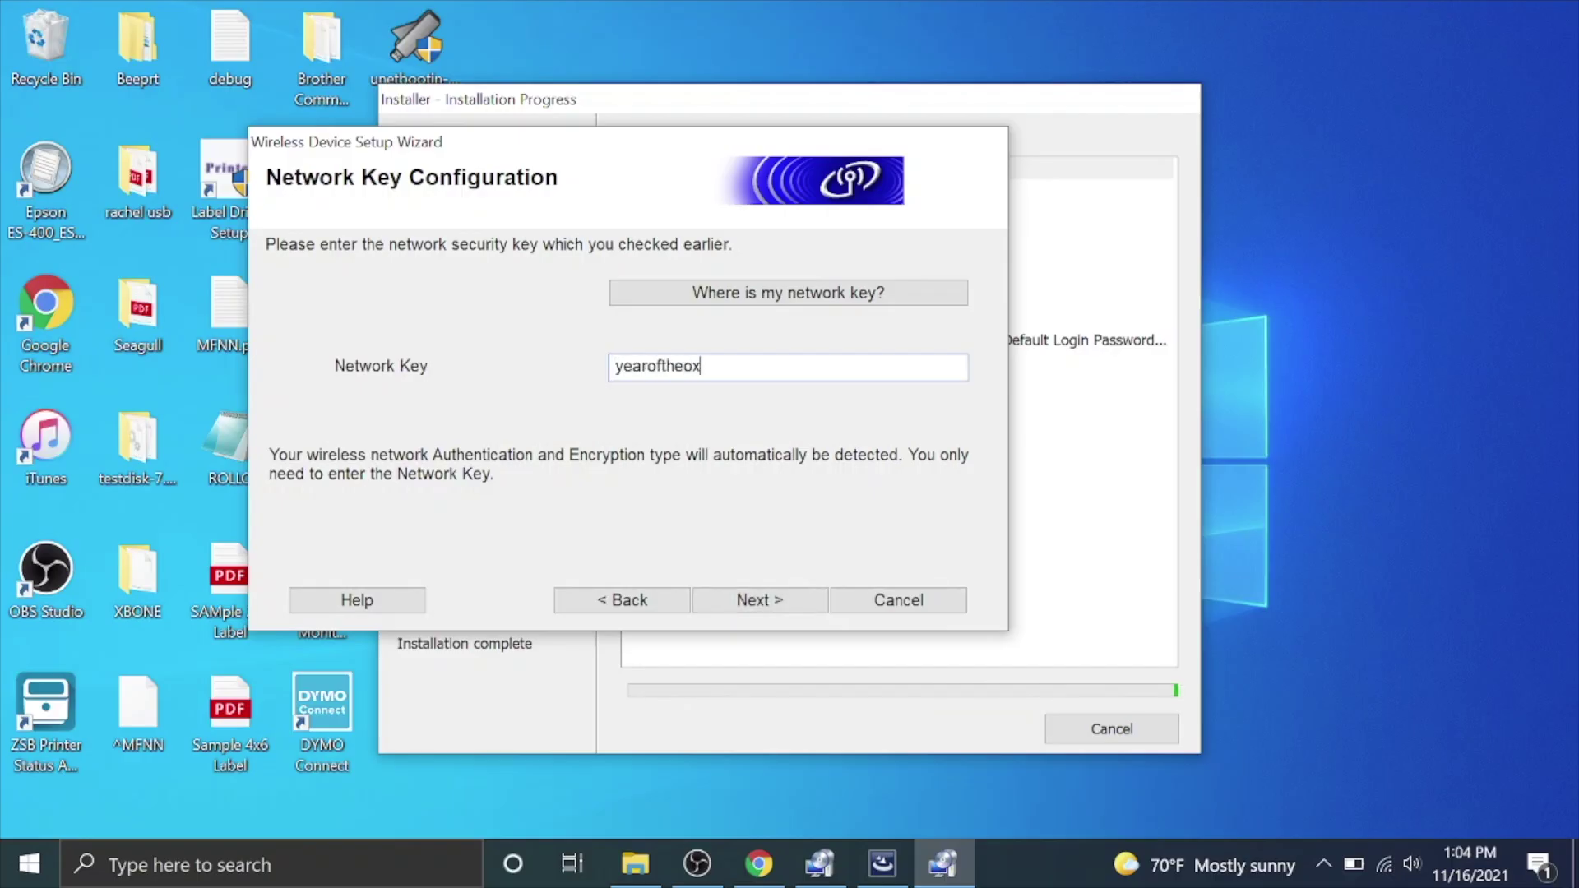
Enter the network key and submit the wireless settings to the printer.
{"action": "left_click", "coordinate": [758, 598]}
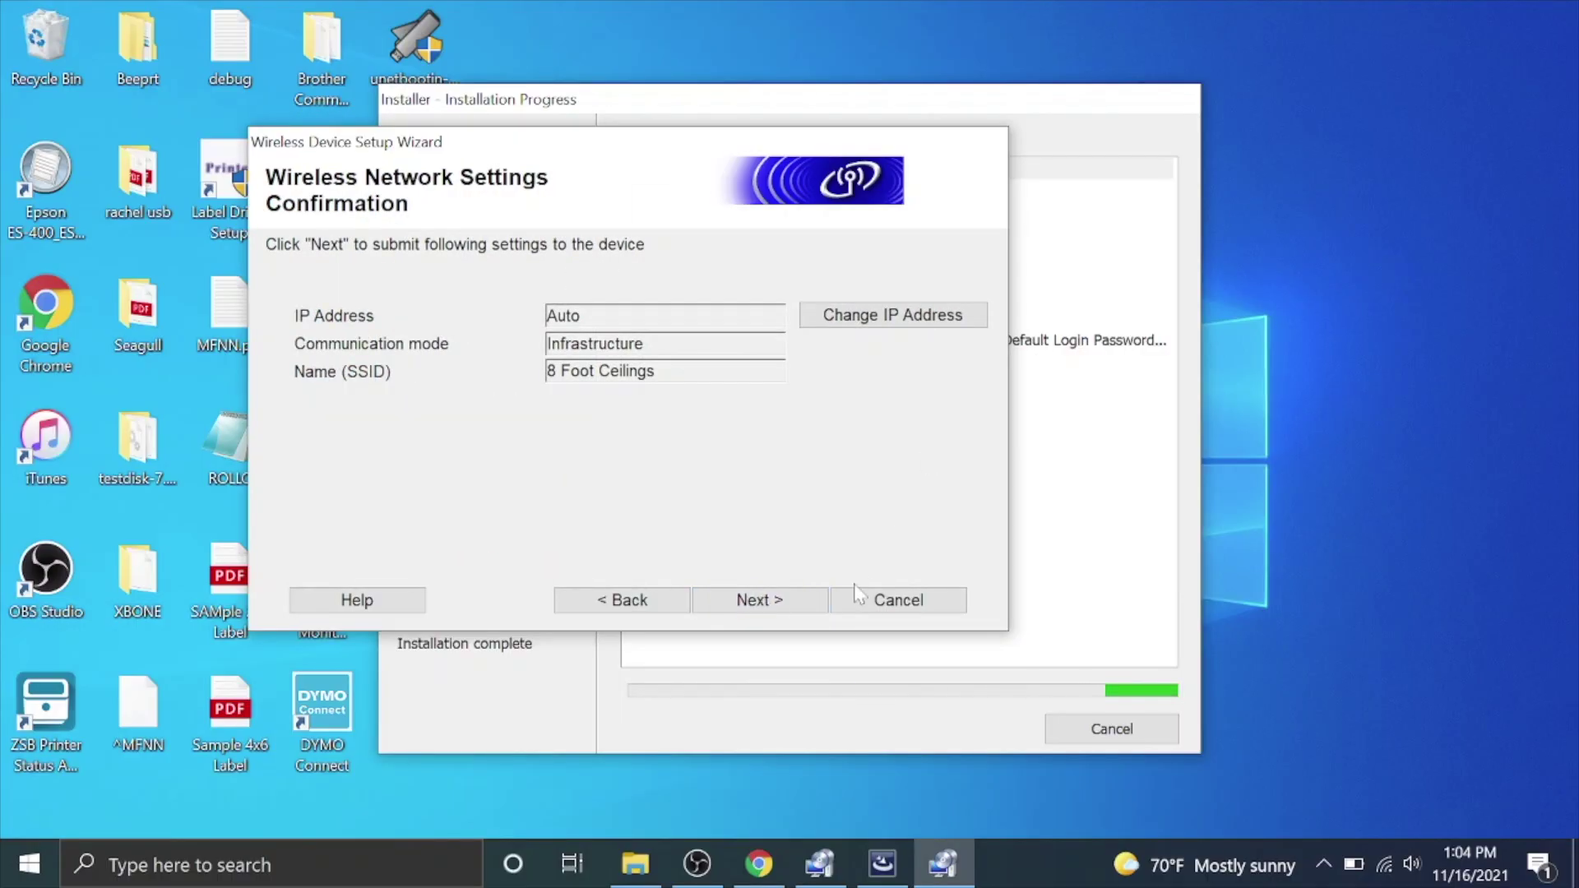
{"action": "left_click", "coordinate": [778, 603]}
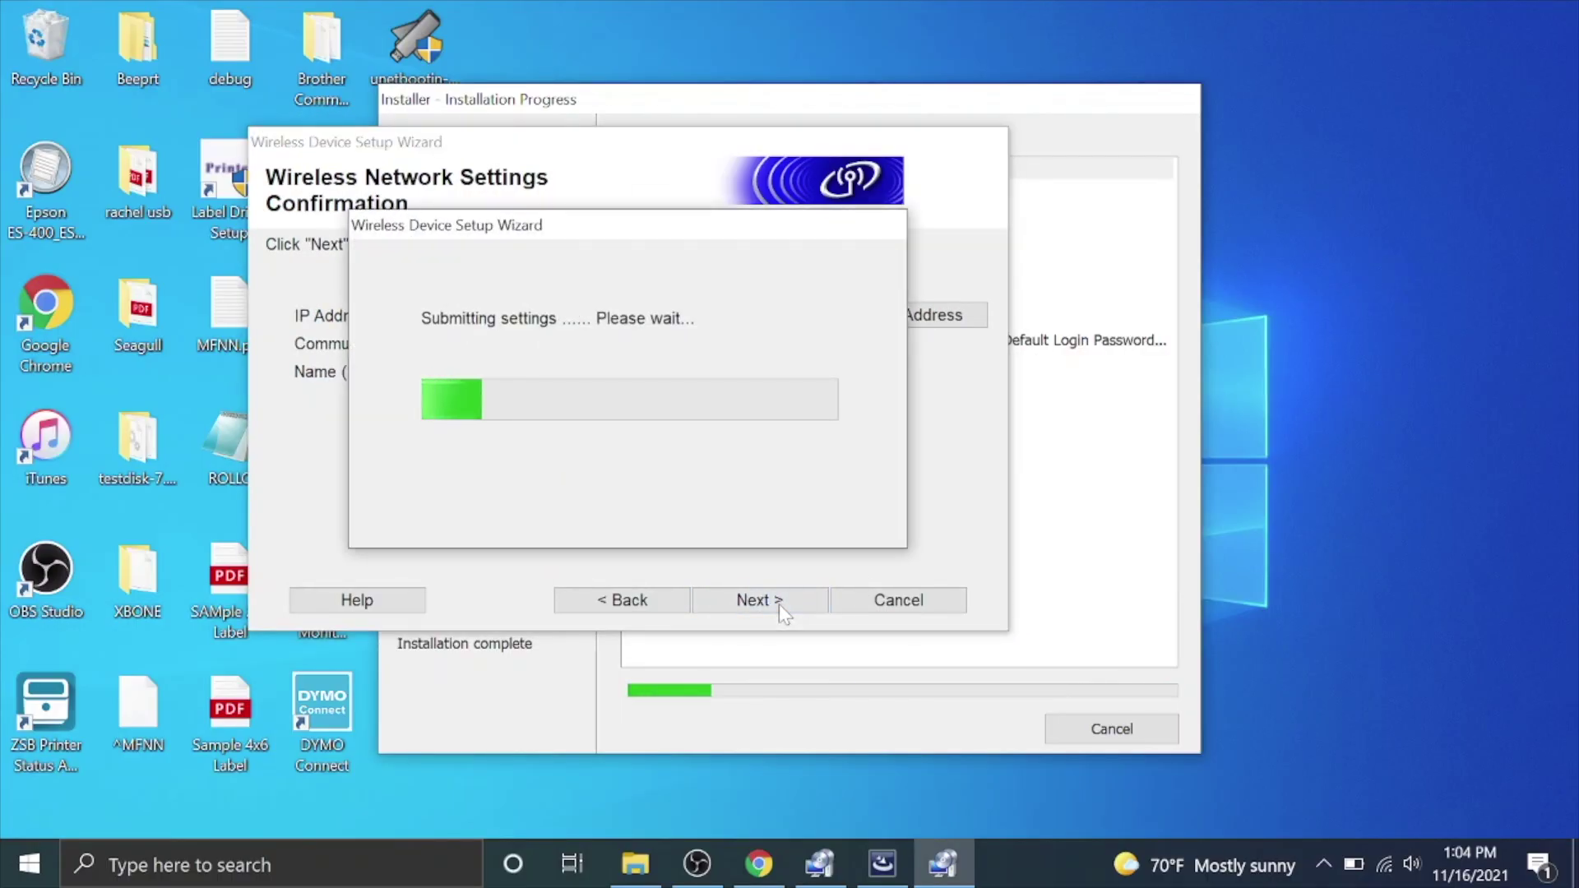